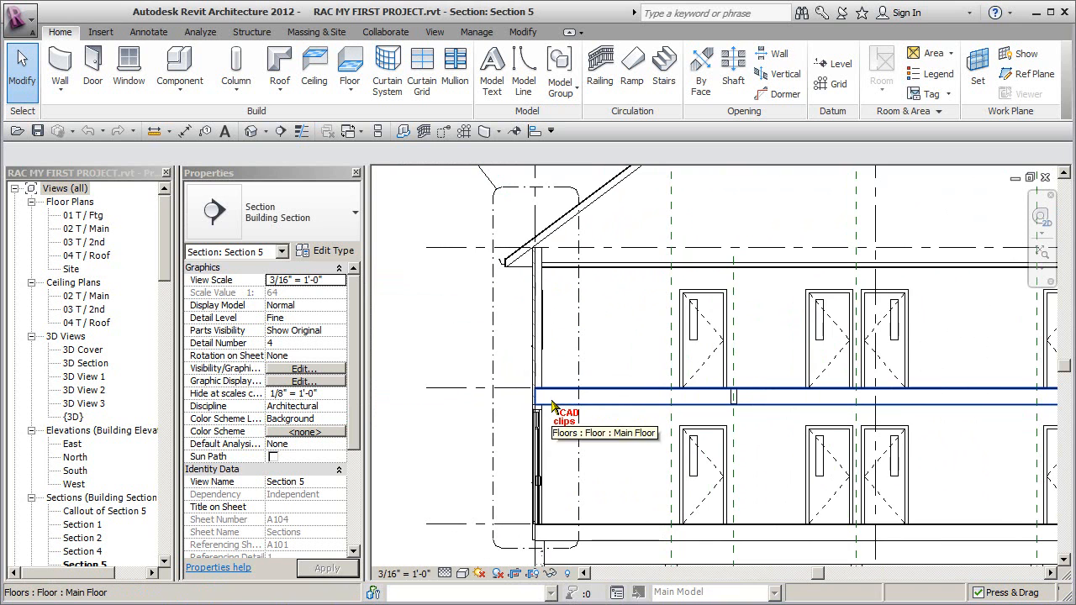
# Open the wall section view referenced by the 5/A104 callout around the exterior wall in Section 5.
pyautogui.scroll(1, 552, 407)
pyautogui.scroll(-1, 553, 402)
pyautogui.moveTo(550, 376); pyautogui.dragTo(566, 444, button='middle')
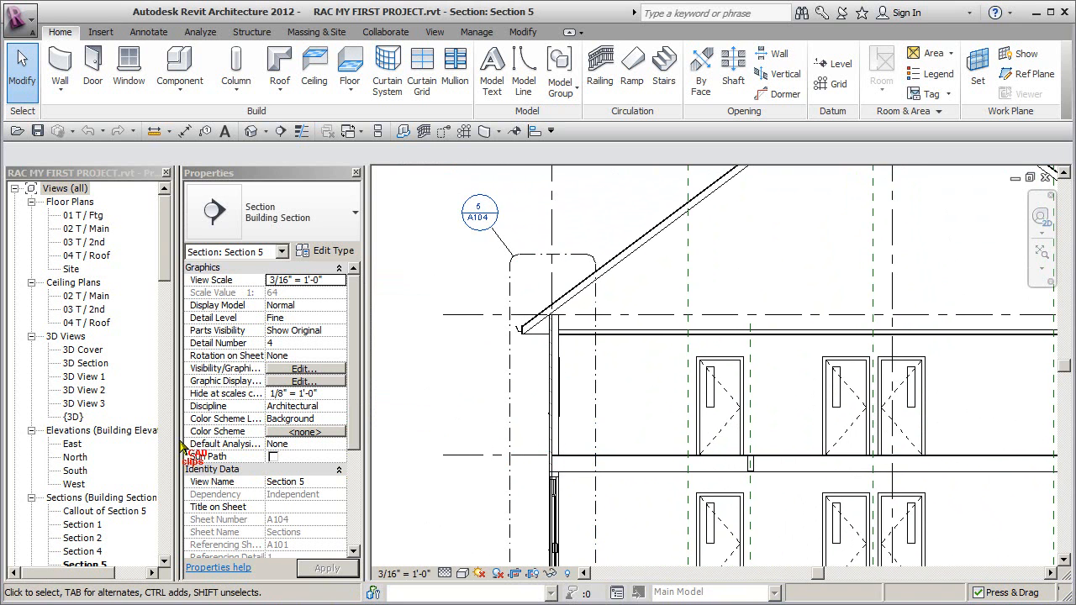
pyautogui.moveTo(166, 275); pyautogui.dragTo(168, 296)
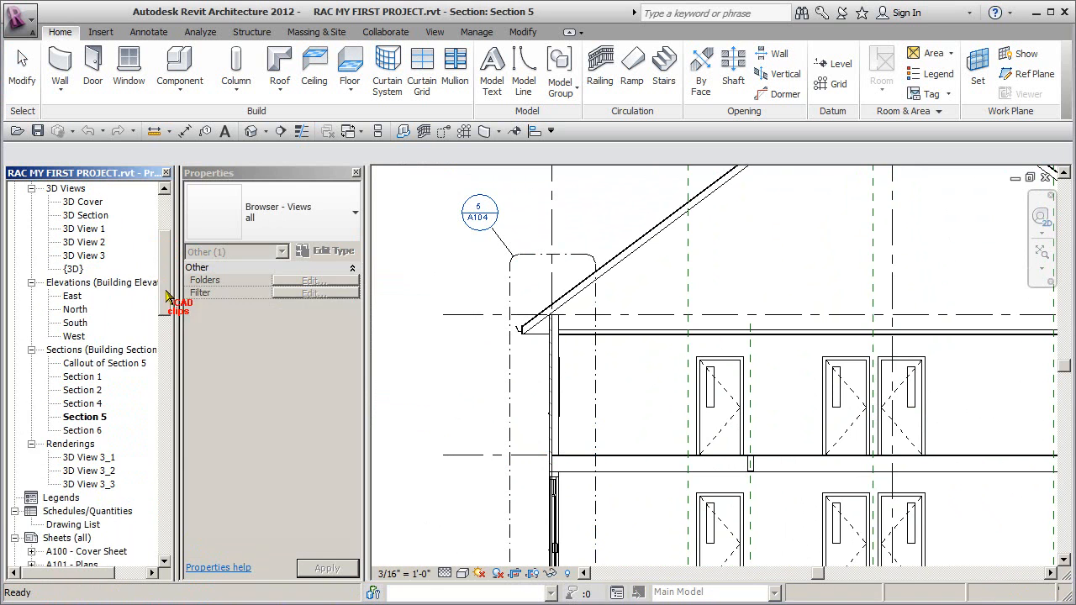
pyautogui.scroll(1, 485, 229)
pyautogui.click(485, 229)
pyautogui.scroll(2, 496, 238)
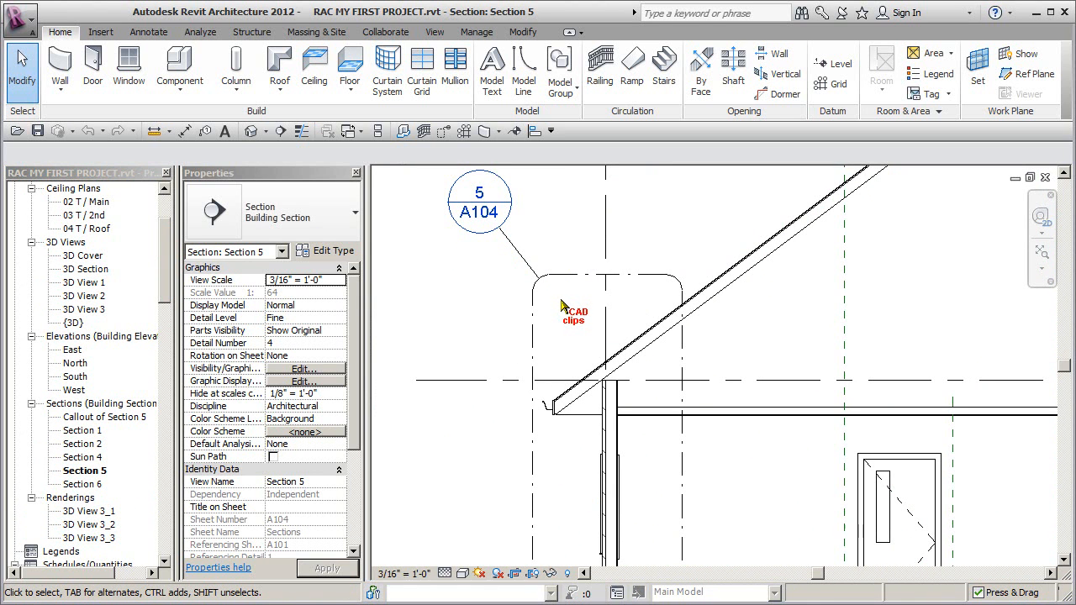
pyautogui.doubleClick(482, 199)
# Create a 1" = 1'-0" callout around the junction of the exterior wall and the 03 T / 2nd floor.
pyautogui.moveTo(704, 378)
pyautogui.mouseDown(button='middle')
pyautogui.moveTo(804, 392)
pyautogui.moveTo(767, 433)
pyautogui.mouseUp(button='middle')
pyautogui.scroll(2, 719, 402)
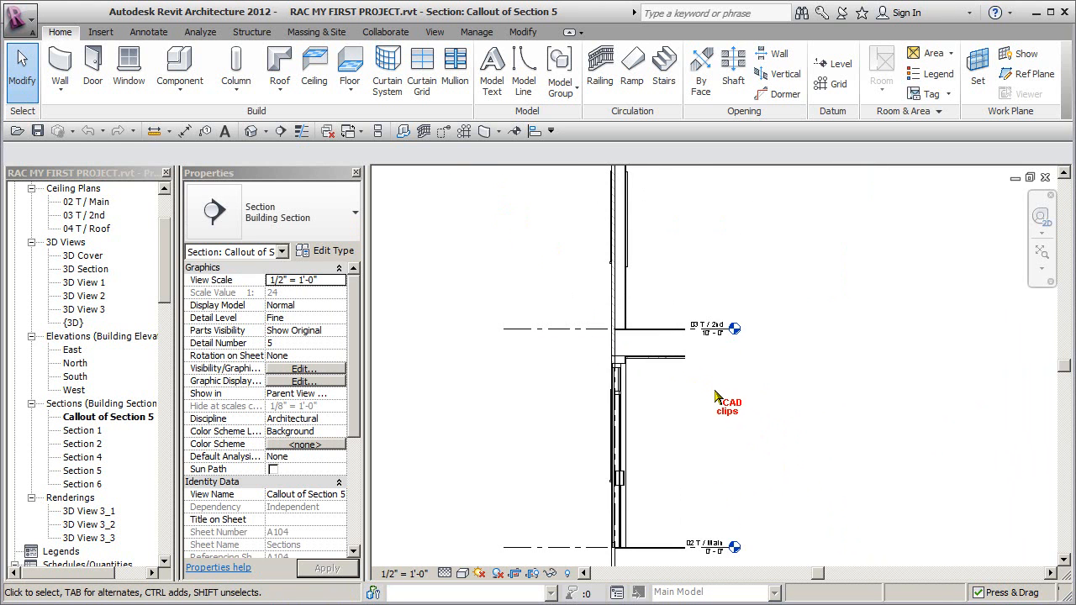
pyautogui.moveTo(676, 389); pyautogui.dragTo(666, 402, button='middle')
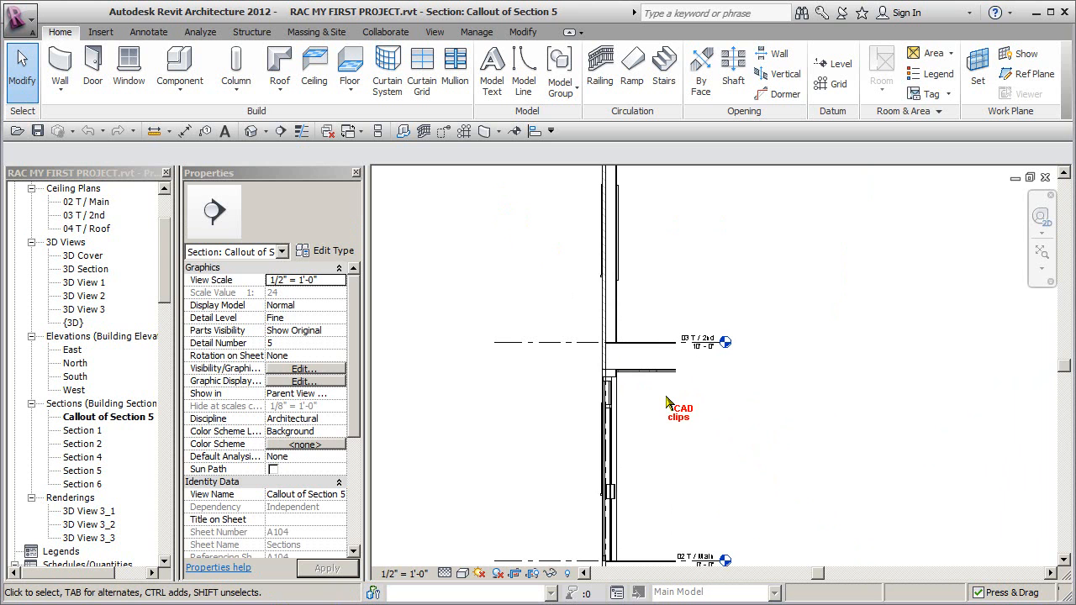
pyautogui.click(434, 32)
pyautogui.click(353, 69)
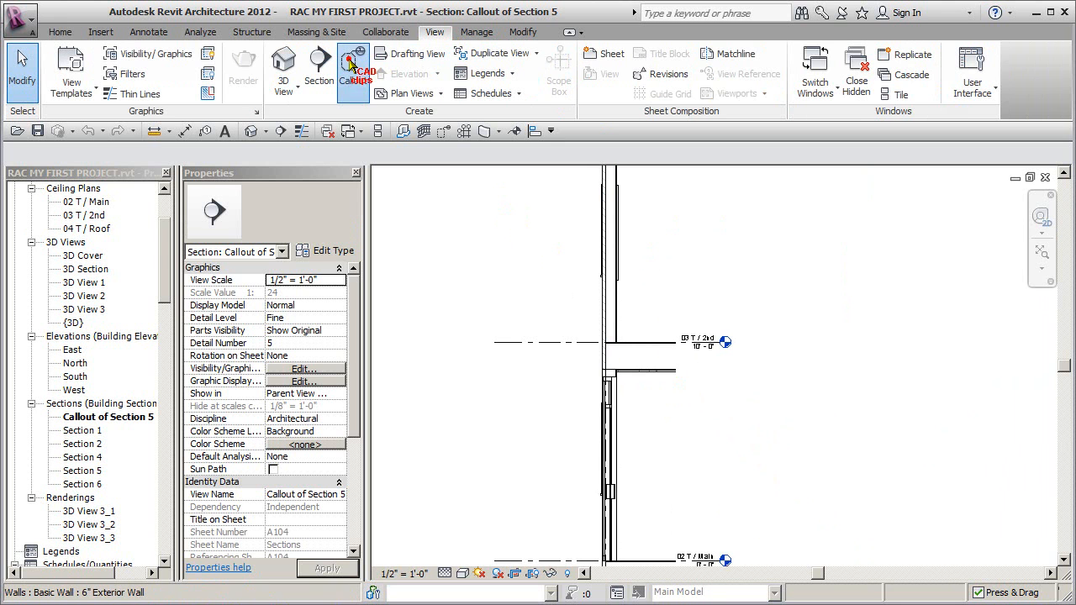
pyautogui.click(589, 370)
pyautogui.click(663, 407)
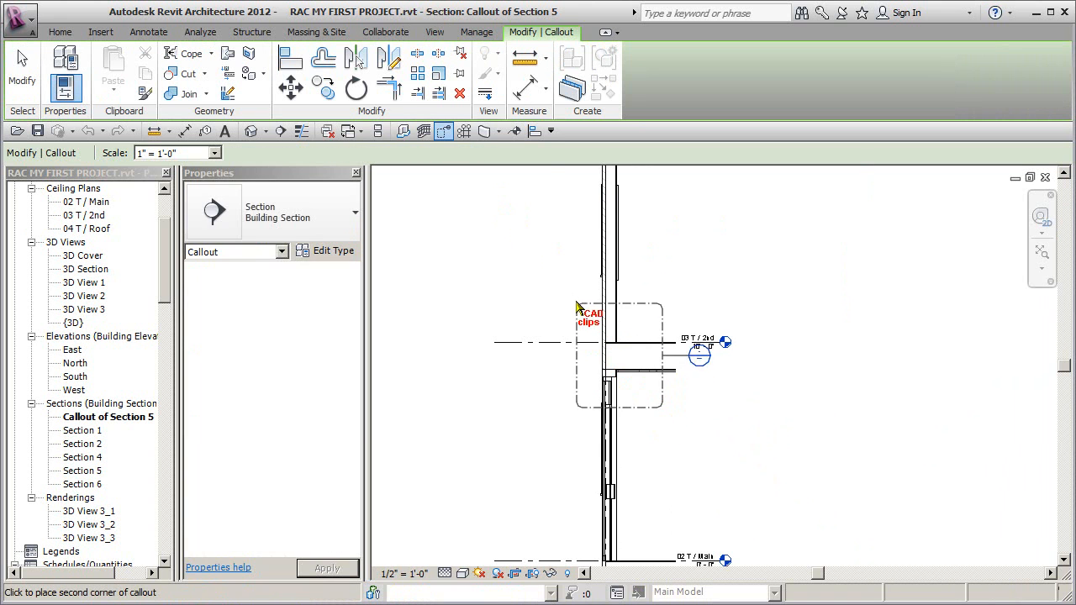
pyautogui.click(572, 313)
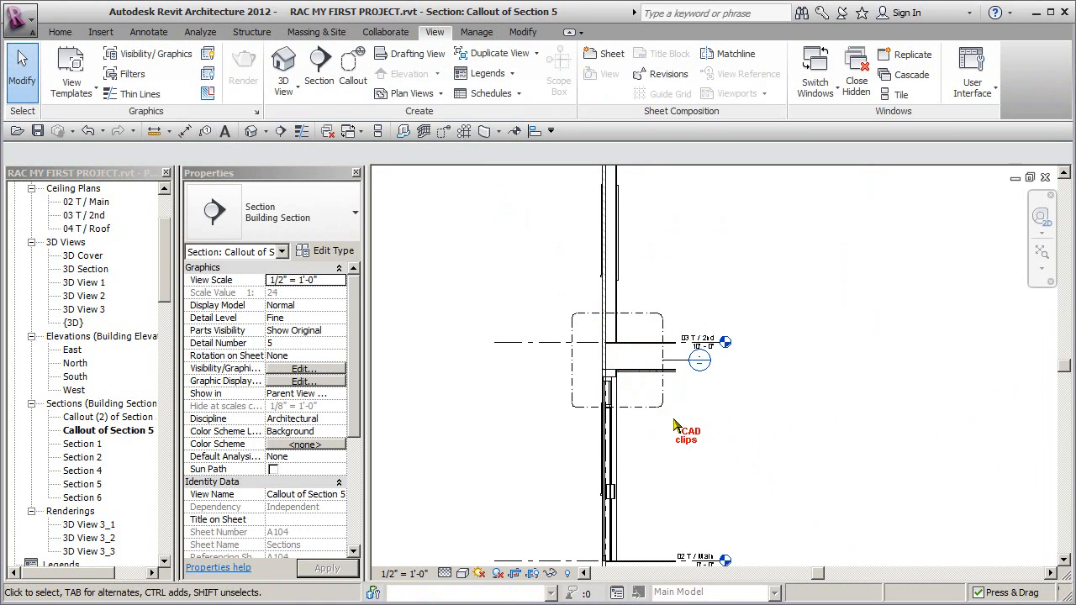
# Move the new callout's reference bubble to the exterior side, just above the upper corner of its boundary.
pyautogui.click(654, 415)
pyautogui.moveTo(691, 364); pyautogui.dragTo(572, 301)
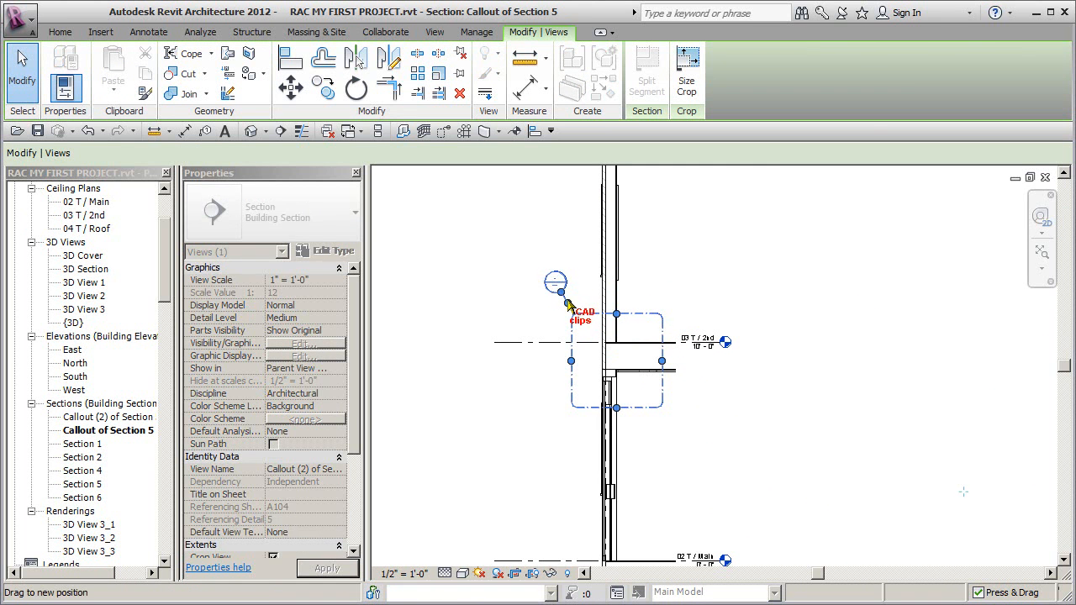
pyautogui.click(711, 297)
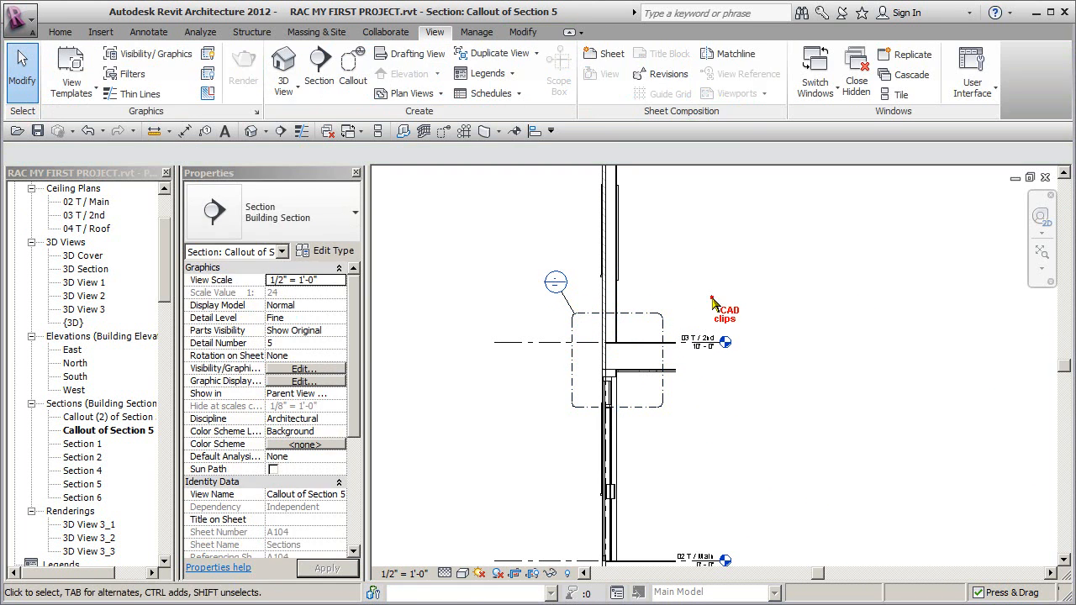
# In the new callout's own view, bring the crop region's upper and lower edges inward and hide the crop region.
pyautogui.doubleClick(554, 283)
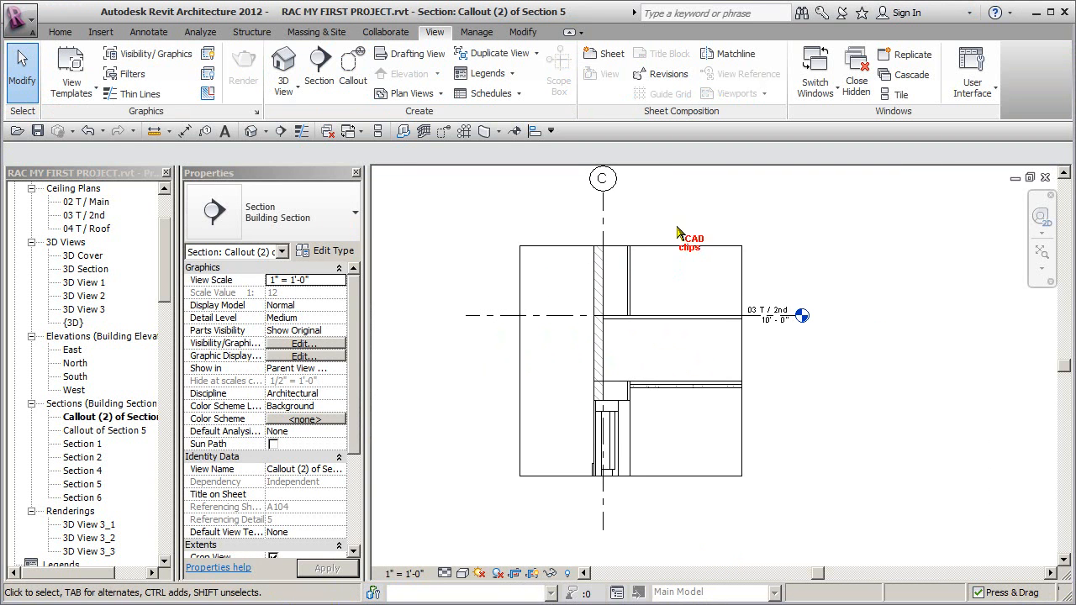
pyautogui.click(676, 243)
pyautogui.moveTo(631, 245); pyautogui.dragTo(631, 259)
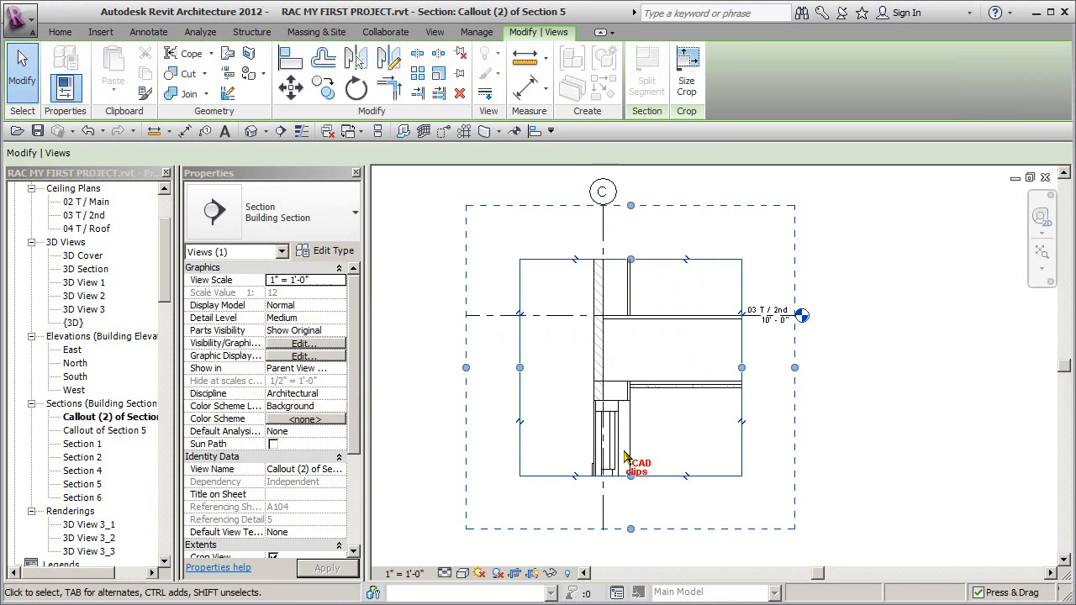
pyautogui.moveTo(630, 477); pyautogui.dragTo(631, 454)
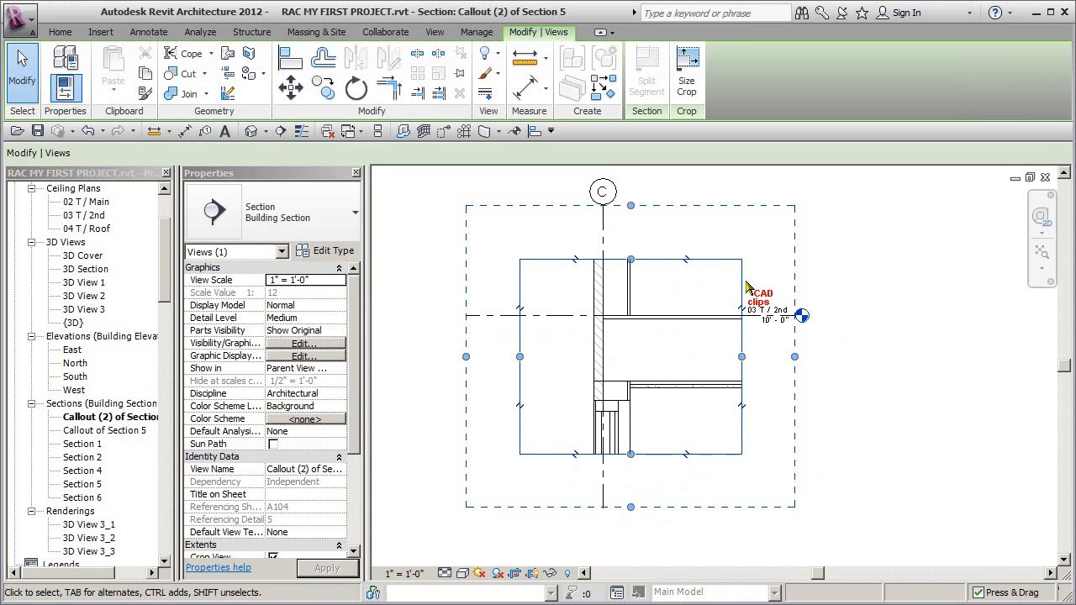
pyautogui.click(861, 290)
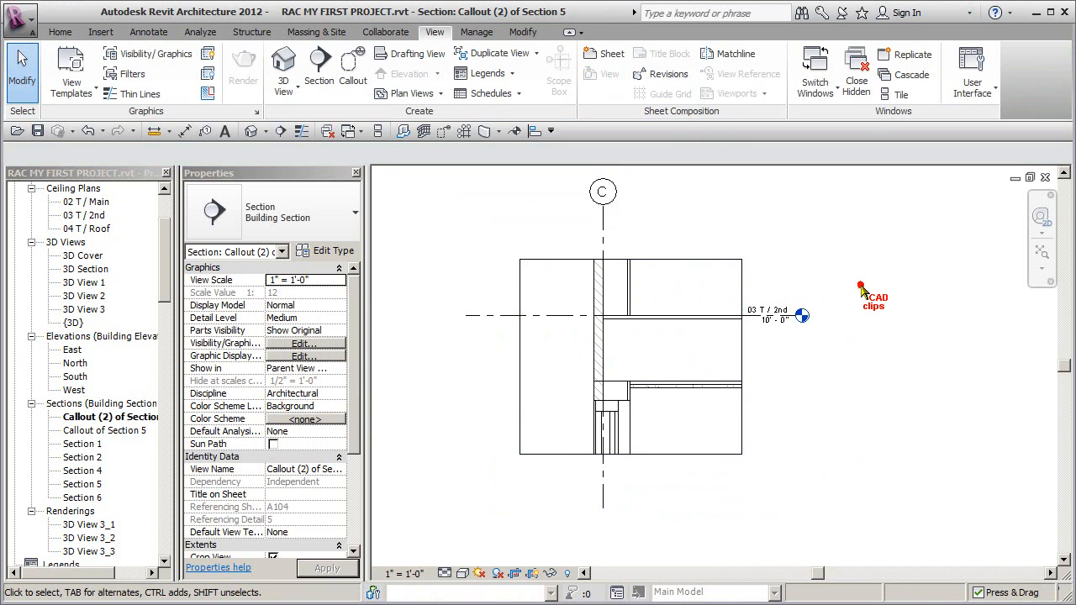
pyautogui.moveTo(862, 290); pyautogui.dragTo(848, 303, button='middle')
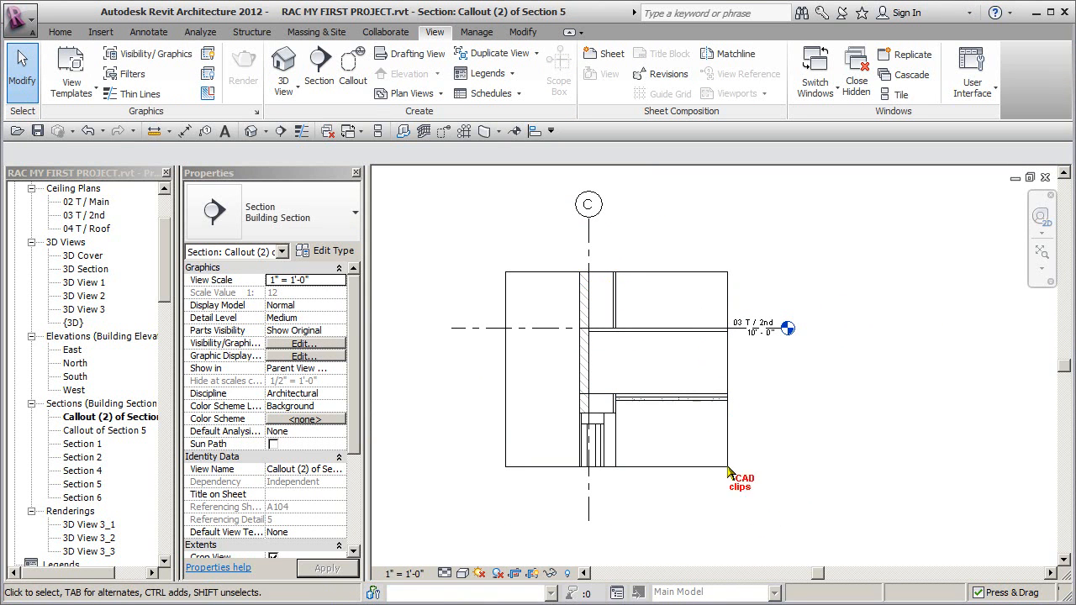
pyautogui.click(532, 574)
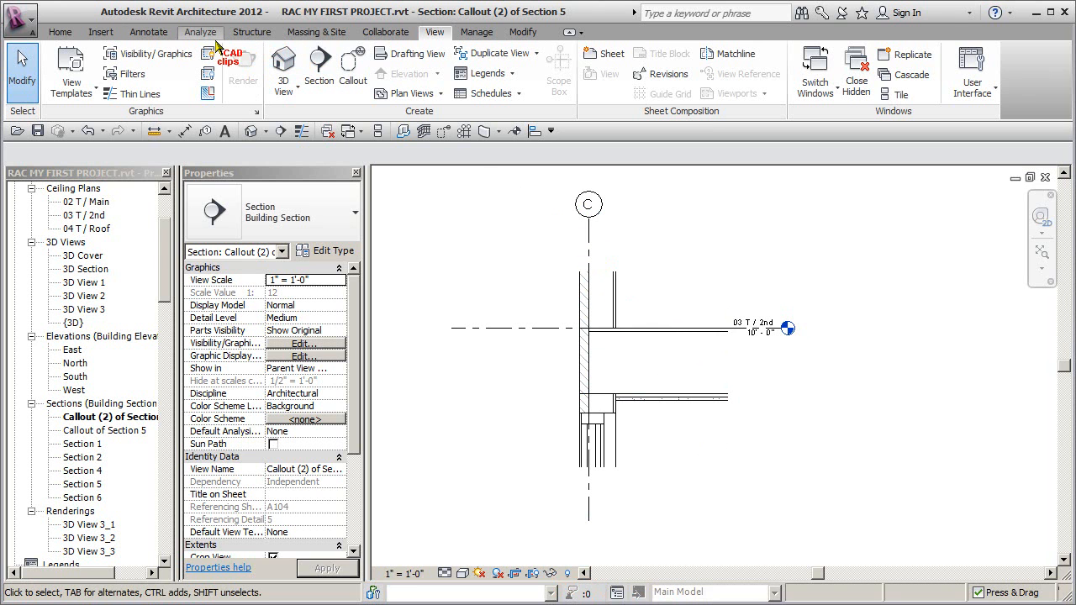
# Load the Break Line.rfa detail component from the Detail Components folder Div 01-General.
pyautogui.click(162, 34)
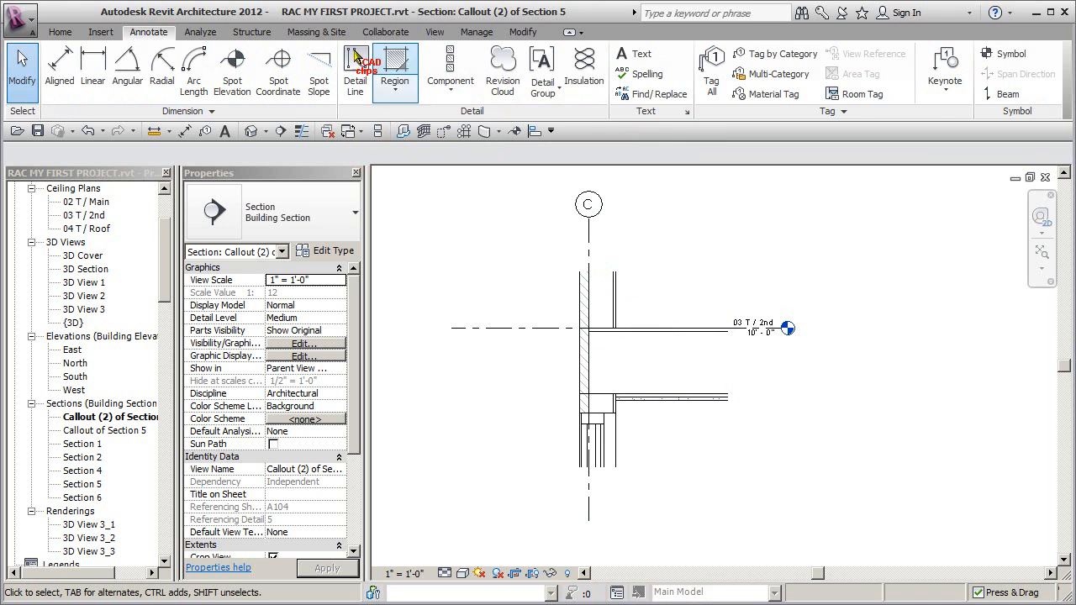
pyautogui.click(58, 32)
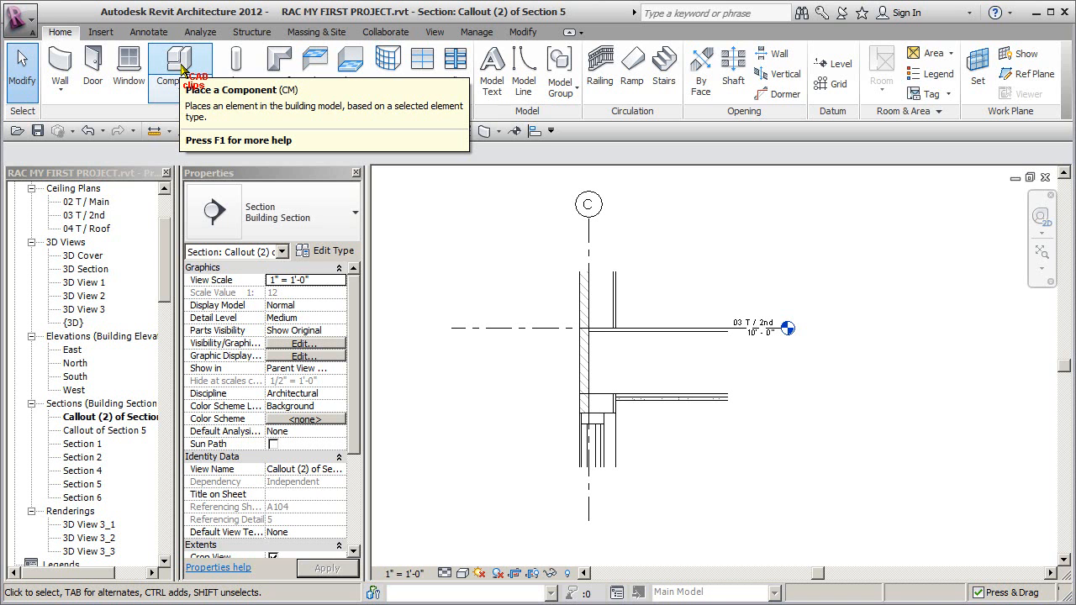
pyautogui.click(148, 32)
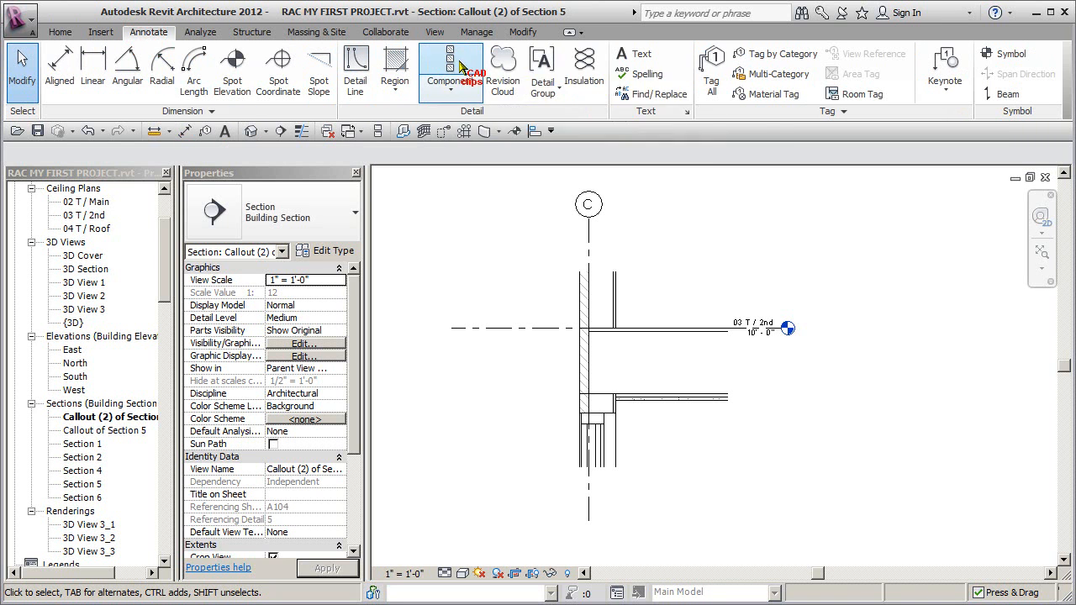
pyautogui.click(451, 93)
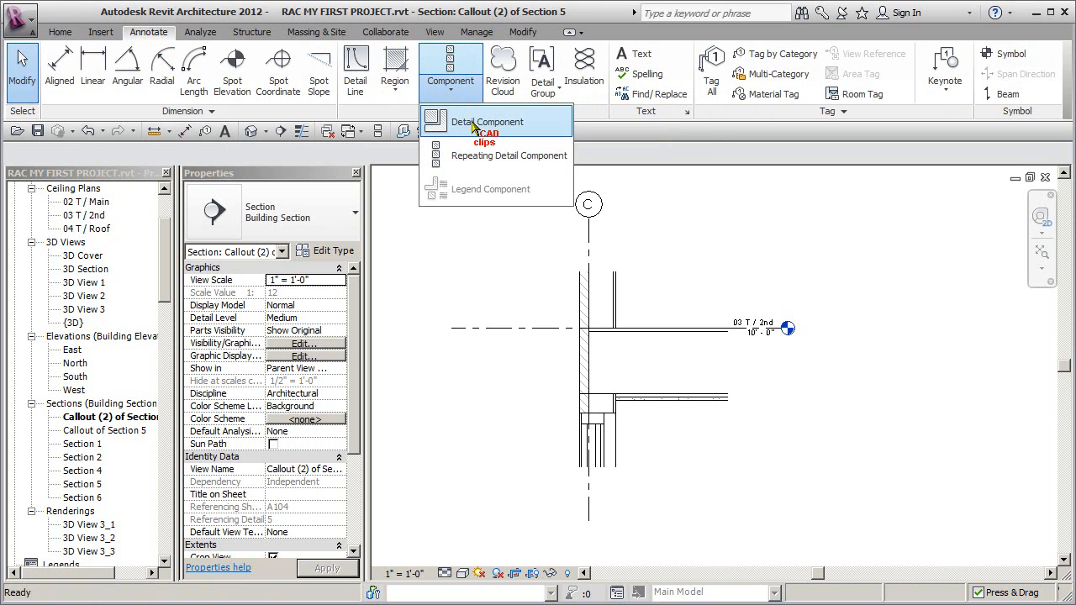
pyautogui.click(472, 125)
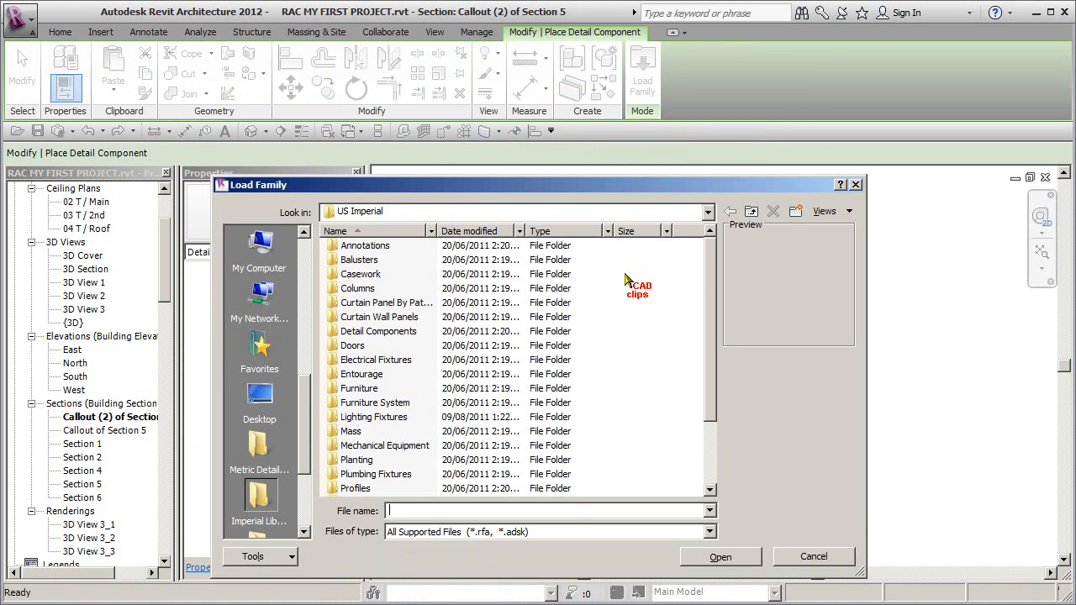
pyautogui.doubleClick(374, 332)
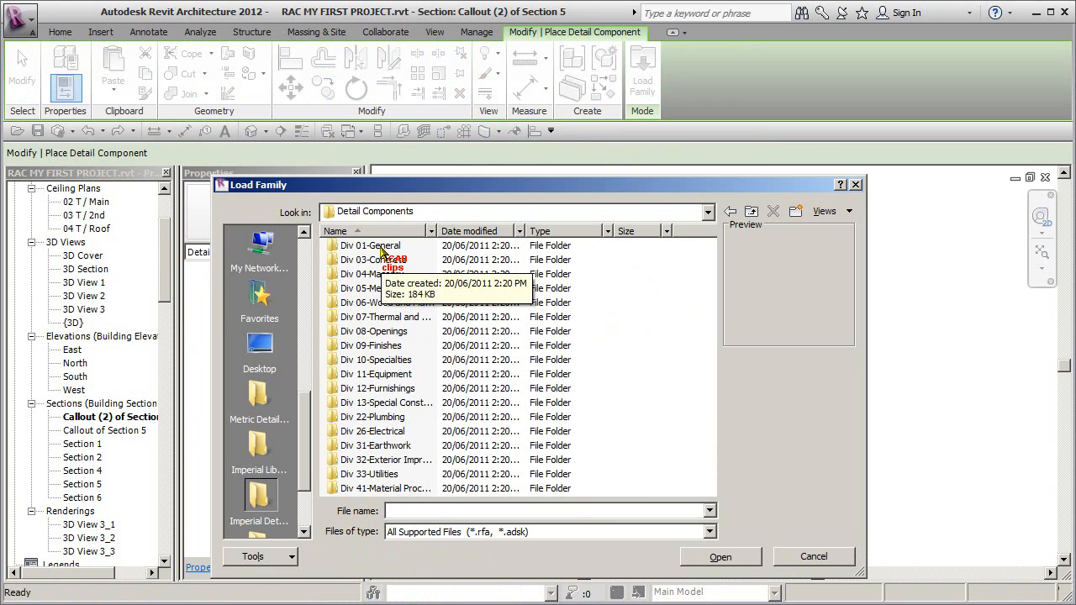
pyautogui.doubleClick(382, 248)
pyautogui.click(361, 247)
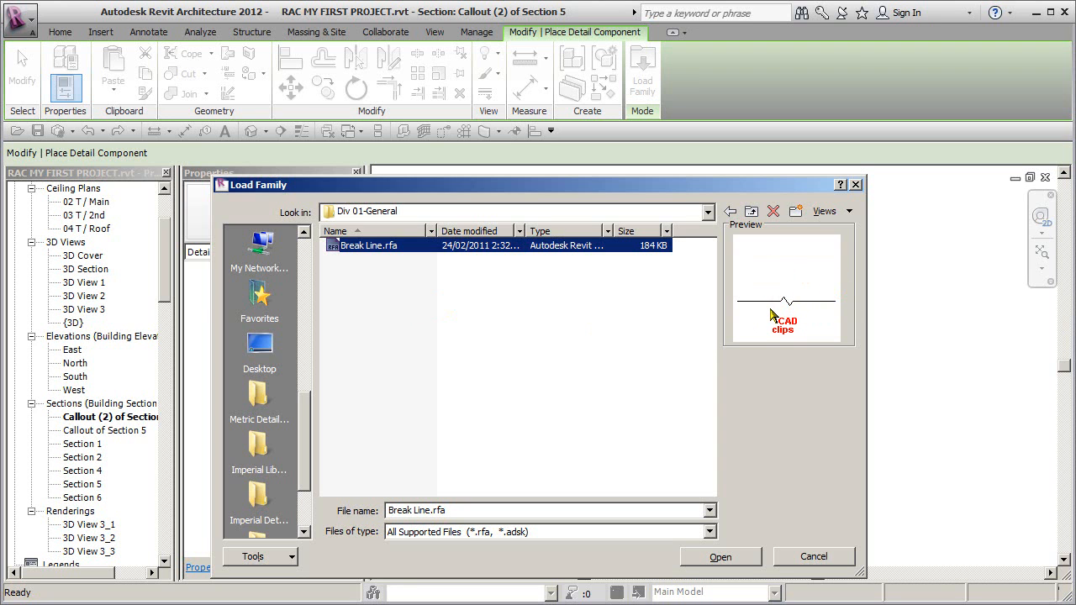
pyautogui.click(720, 558)
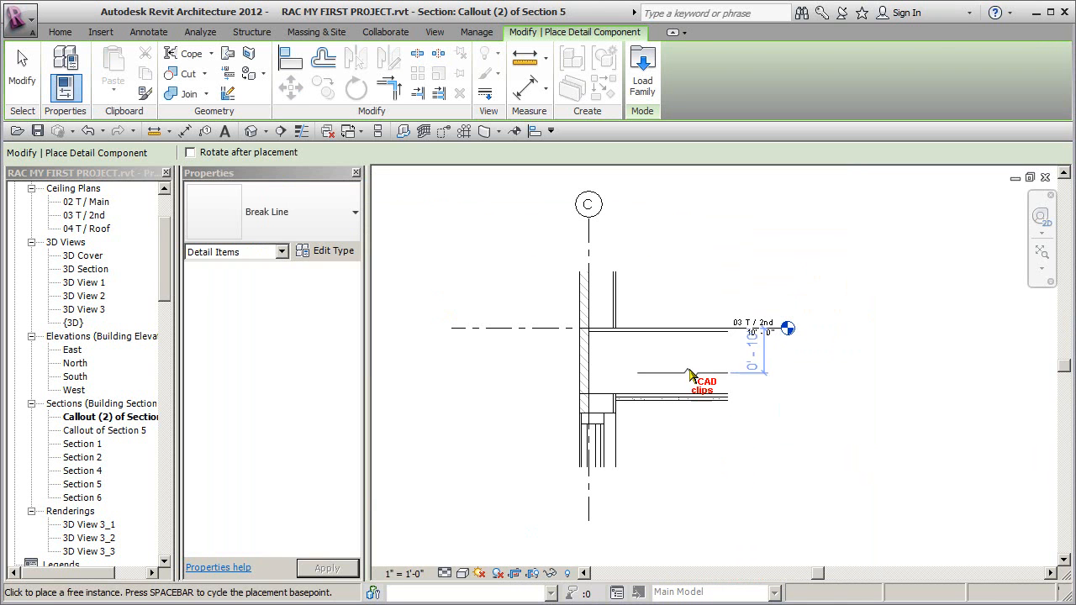
# Place a vertical break line across the floor and ceiling lines near their interior end.
pyautogui.press('space')
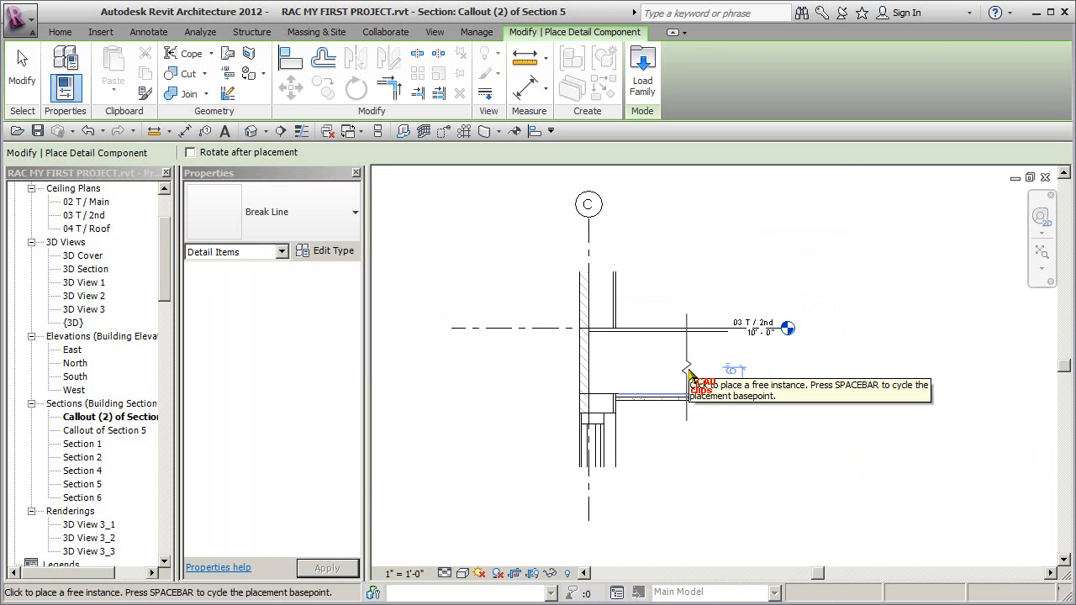
pyautogui.press('space')
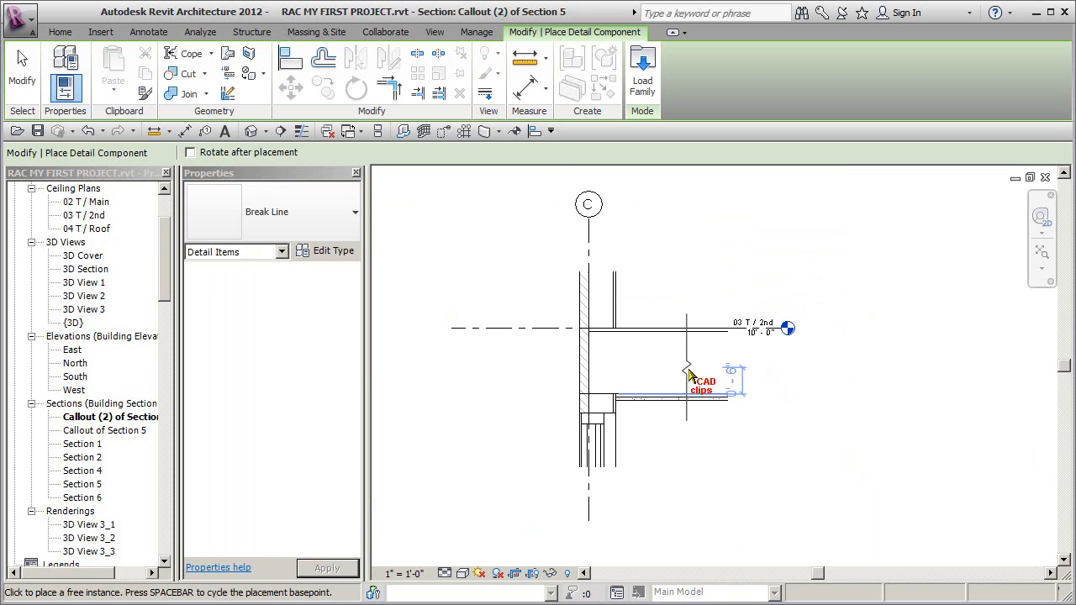
pyautogui.scroll(2, 688, 374)
pyautogui.click(694, 366)
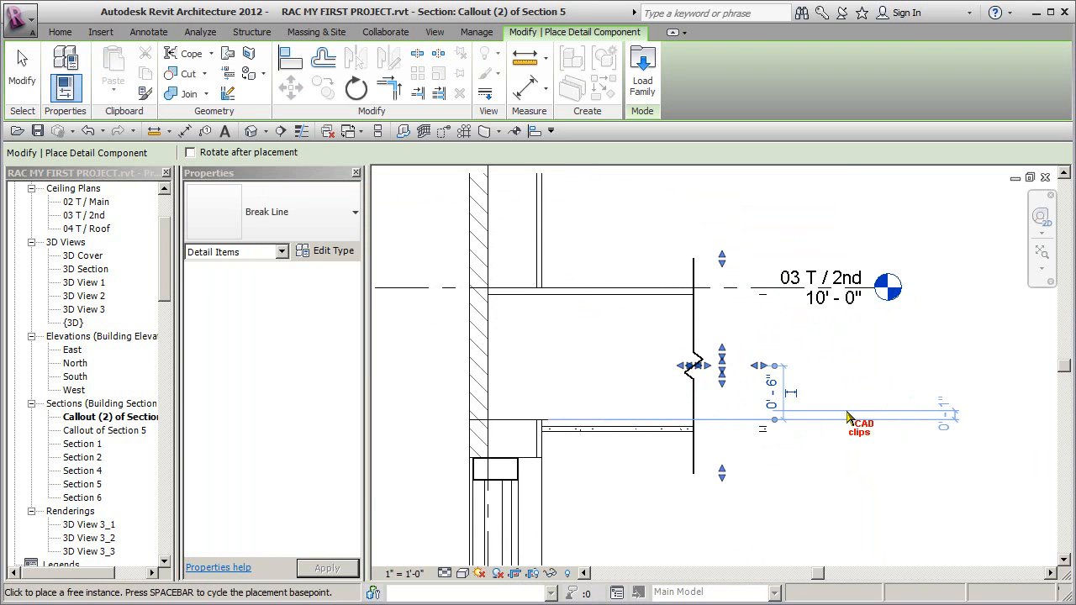
pyautogui.press('Escape')
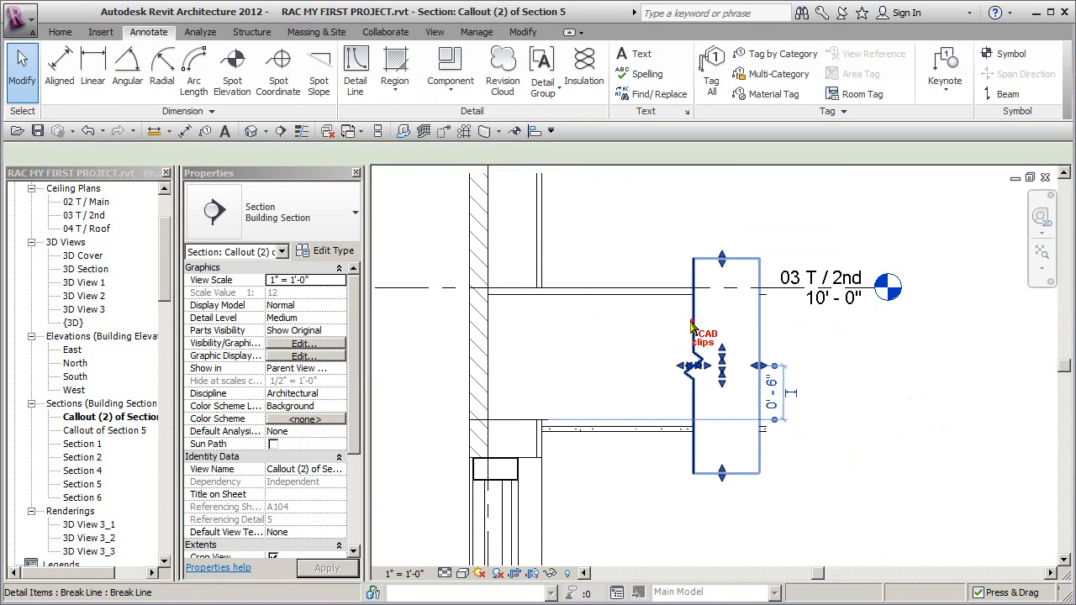
# Move the vertical break line closer to the wall and extend its masking depth to about 11 inches.
pyautogui.click(692, 327)
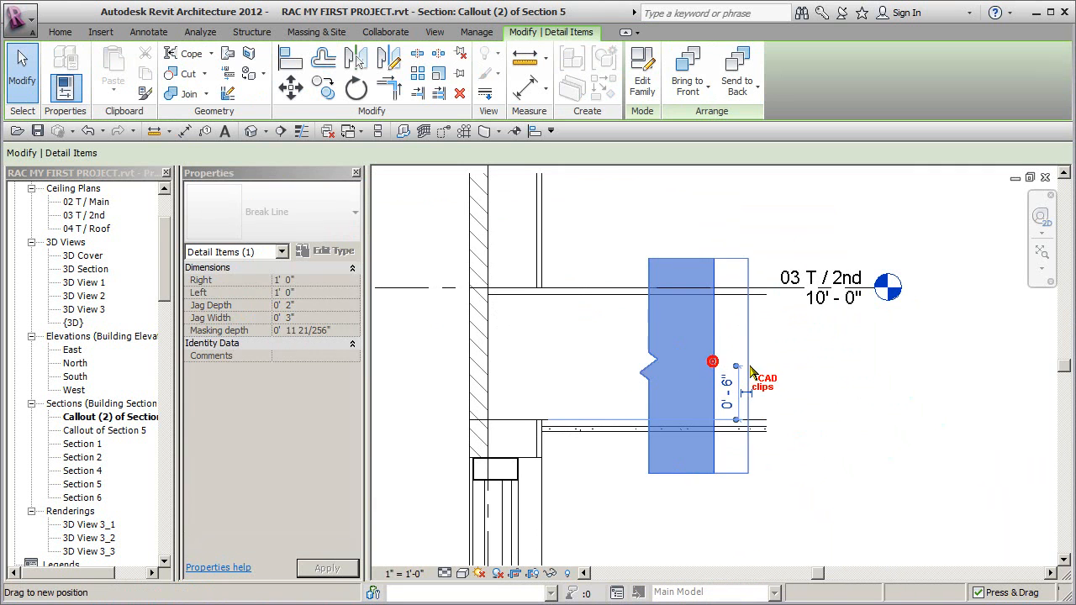
pyautogui.moveTo(751, 370); pyautogui.dragTo(753, 371)
pyautogui.press('Escape')
# Create a similar break line horizontally across the lower part of the wall, below the opening's head.
pyautogui.click(646, 311)
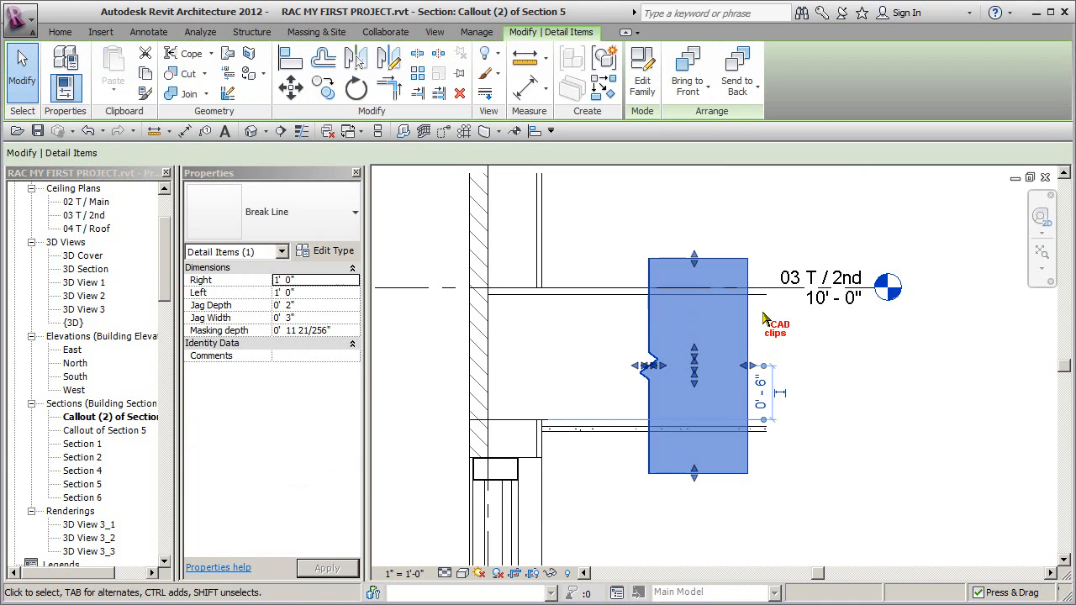
pyautogui.click(600, 92)
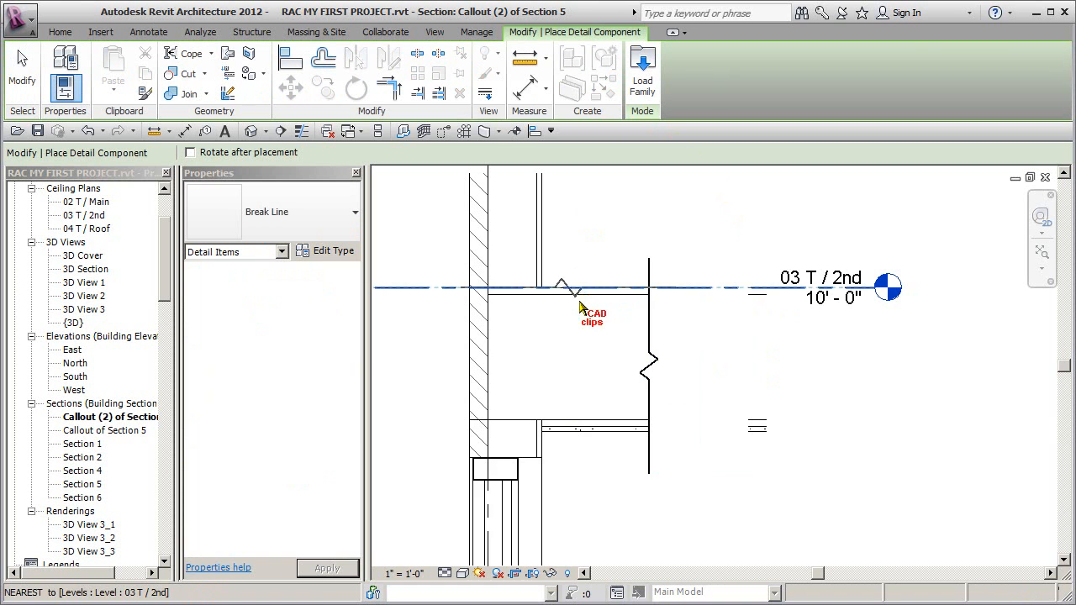
pyautogui.scroll(-2, 603, 326)
pyautogui.click(540, 453)
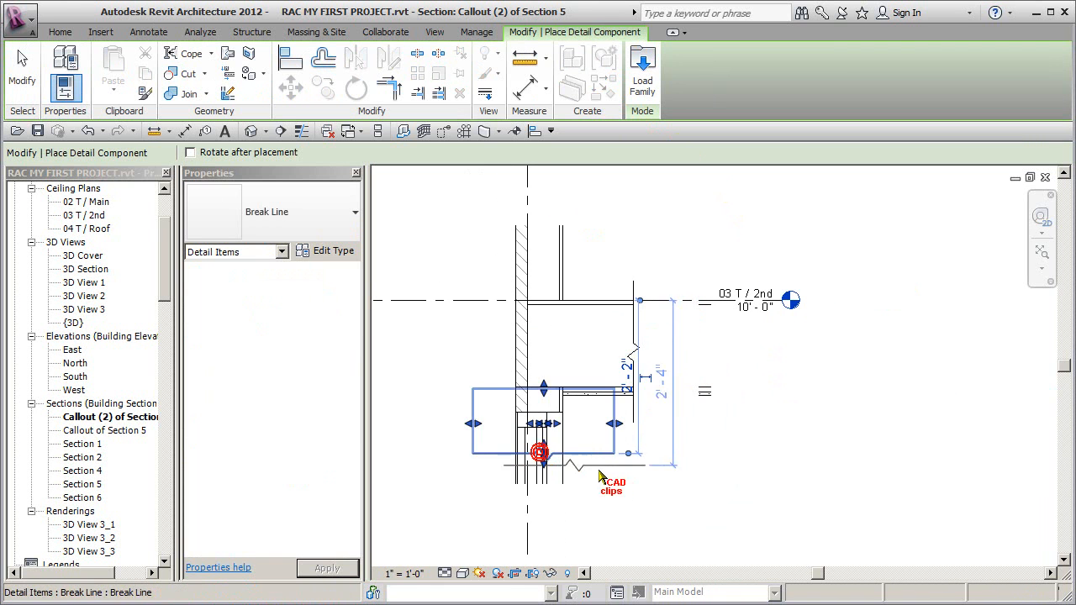
pyautogui.scroll(3, 563, 470)
pyautogui.press('Escape')
pyautogui.press('Escape')
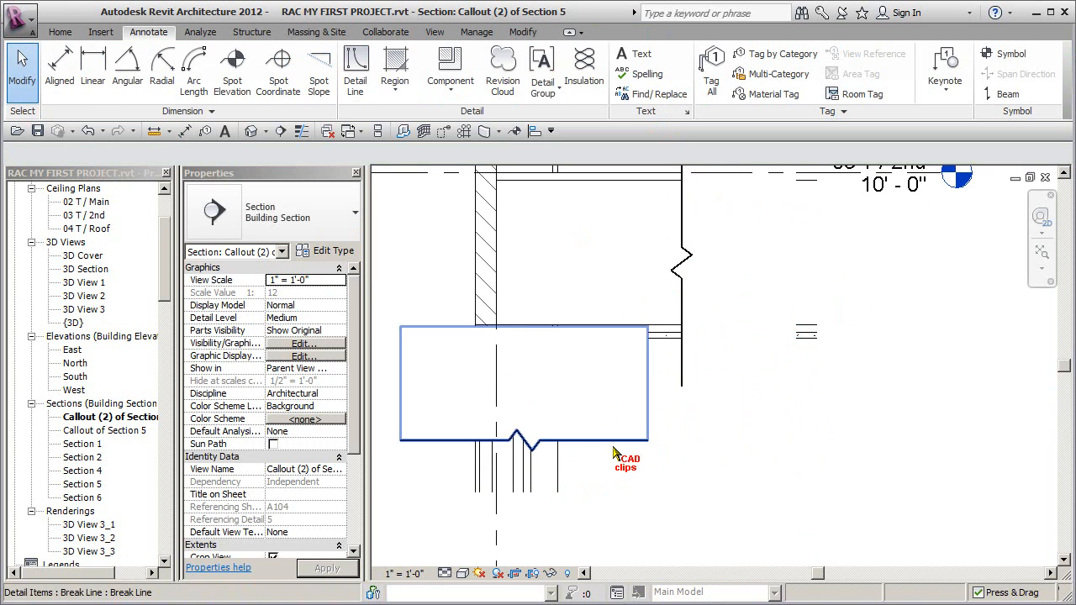
# Move the horizontal break line up to the upper cut end of the wall.
pyautogui.scroll(-2, 614, 454)
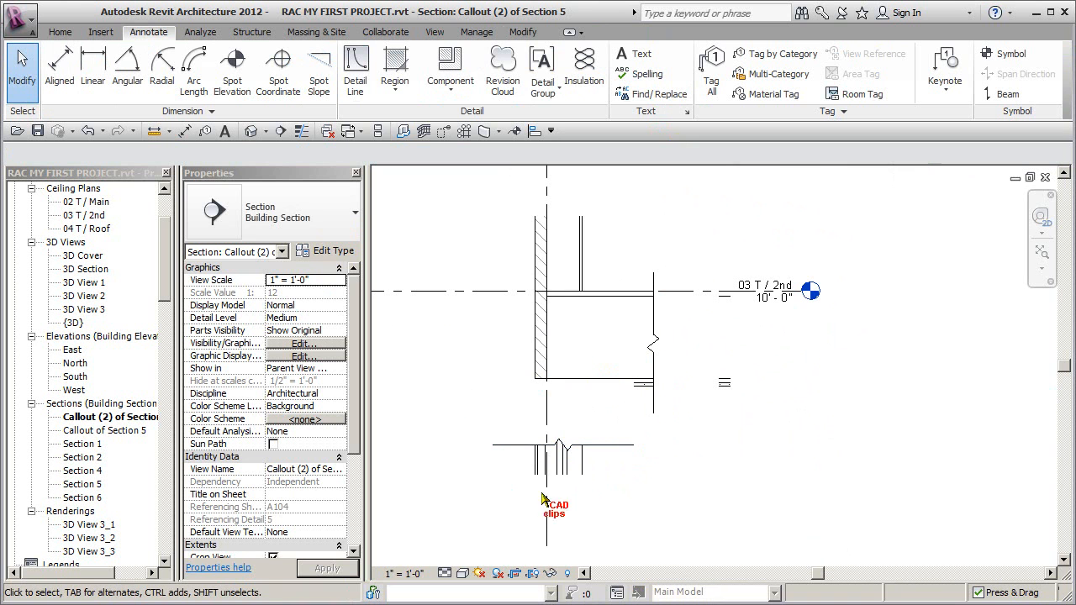
pyautogui.moveTo(623, 461); pyautogui.dragTo(612, 238)
pyautogui.click(759, 231)
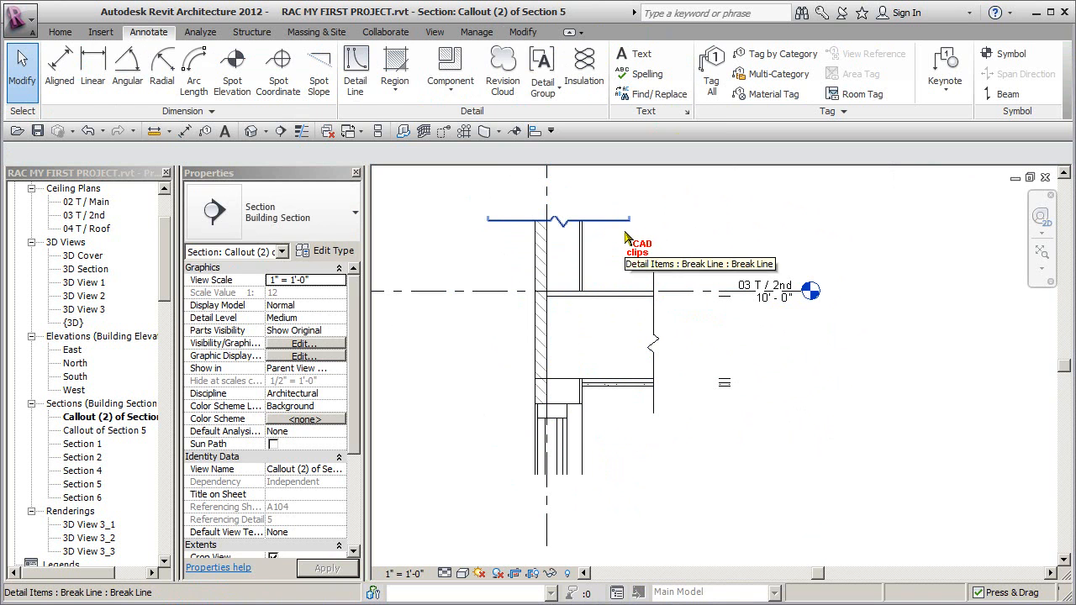
# Mirror a copy of the upper break line about the 03 T / 2nd level line and move the copy to the wall's lower end.
pyautogui.click(639, 242)
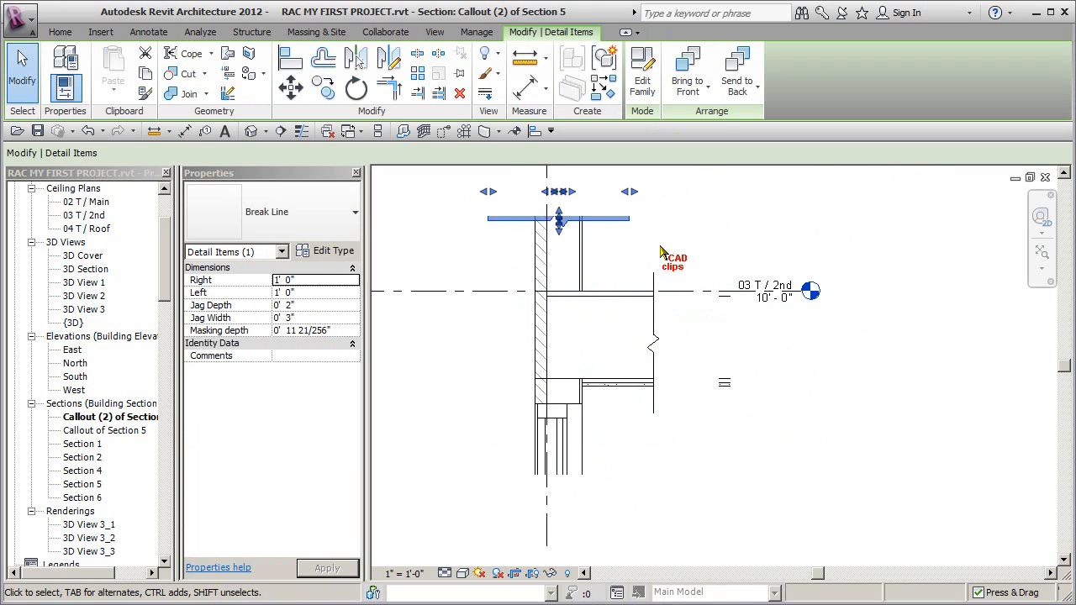
pyautogui.click(389, 57)
pyautogui.click(461, 291)
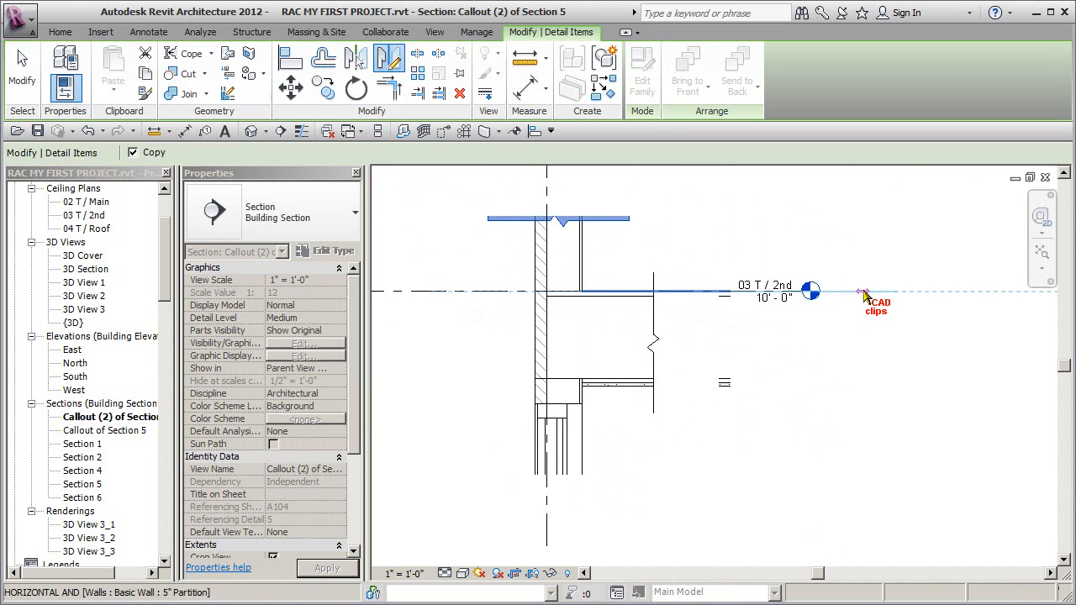
pyautogui.click(863, 293)
pyautogui.click(697, 444)
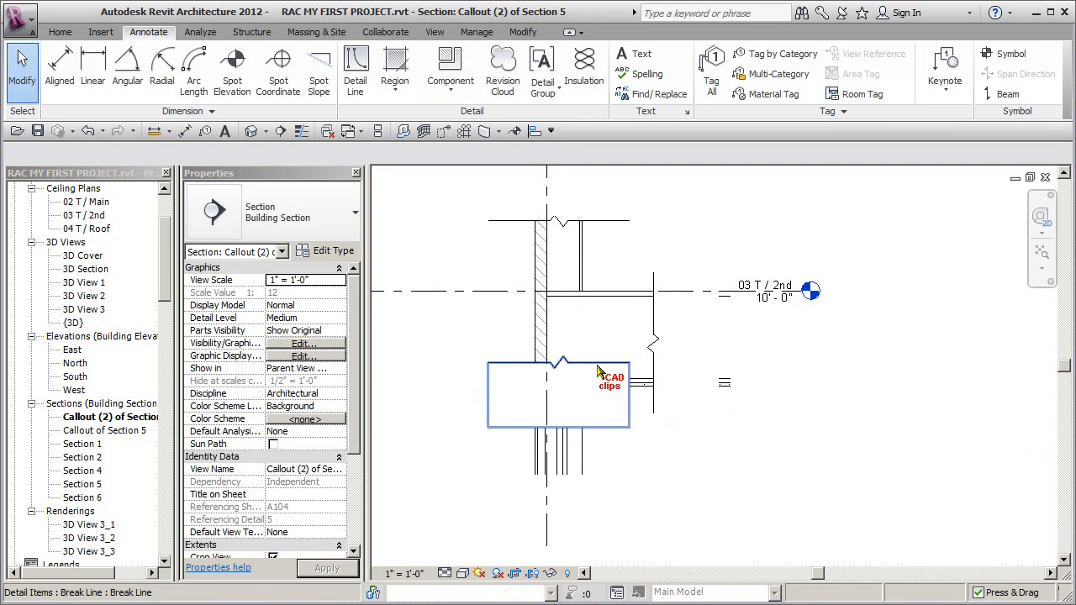
pyautogui.click(592, 454)
pyautogui.press('Delete')
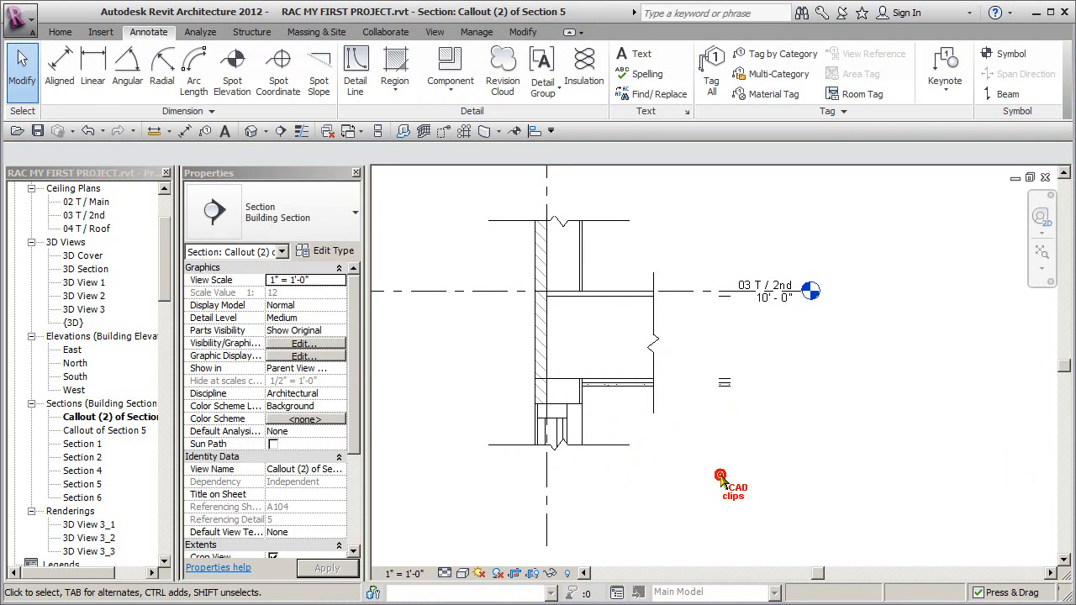
# Adjust the vertical break line's masking depth to about 10 1/8 inches and lengthen its upper side to about 1' 0 1/2".
pyautogui.click(653, 295)
pyautogui.moveTo(719, 343)
pyautogui.mouseDown()
pyautogui.moveTo(690, 339)
pyautogui.moveTo(712, 342)
pyautogui.mouseUp()
pyautogui.moveTo(679, 269); pyautogui.dragTo(679, 264)
# Shorten the interior side of the upper break line to about 11 19/64 inches.
pyautogui.click(599, 222)
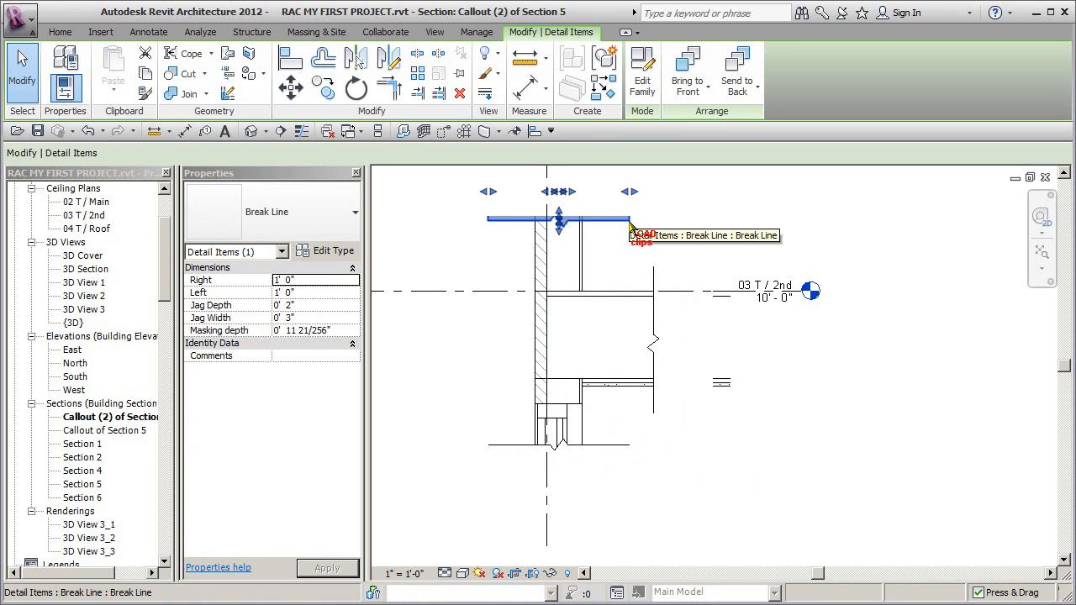
pyautogui.scroll(2, 630, 220)
pyautogui.moveTo(634, 180); pyautogui.dragTo(628, 180)
pyautogui.click(616, 242)
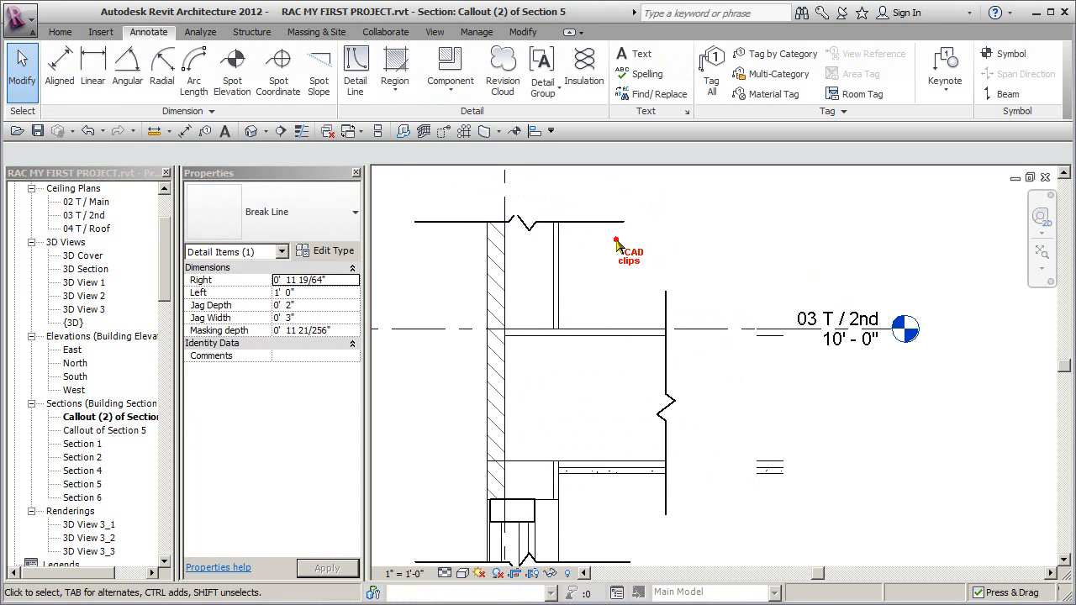
# Show the crop region, pull its interior and lower edges inward past the break lines, and hide it again.
pyautogui.scroll(-1, 617, 247)
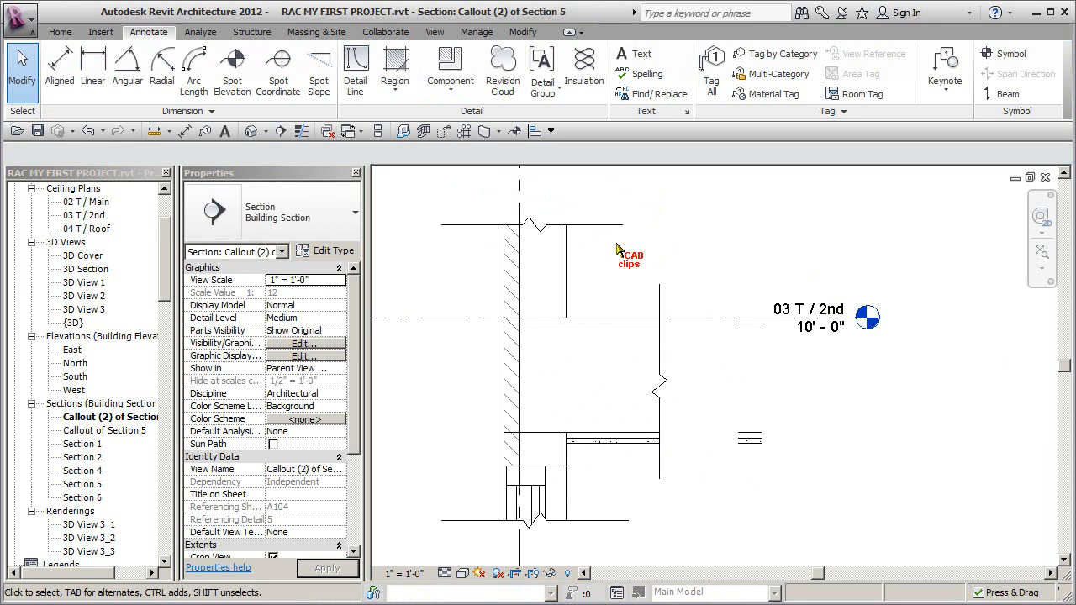
pyautogui.click(532, 573)
pyautogui.scroll(-2, 639, 320)
pyautogui.click(632, 252)
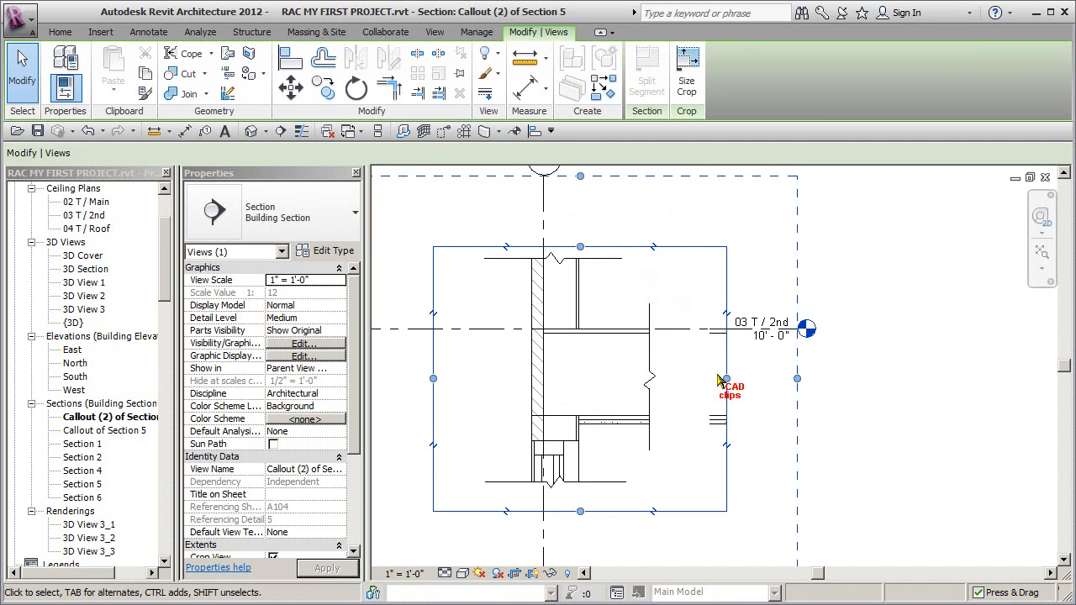
pyautogui.moveTo(727, 380); pyautogui.dragTo(690, 387)
pyautogui.moveTo(561, 512); pyautogui.dragTo(565, 502)
pyautogui.click(533, 574)
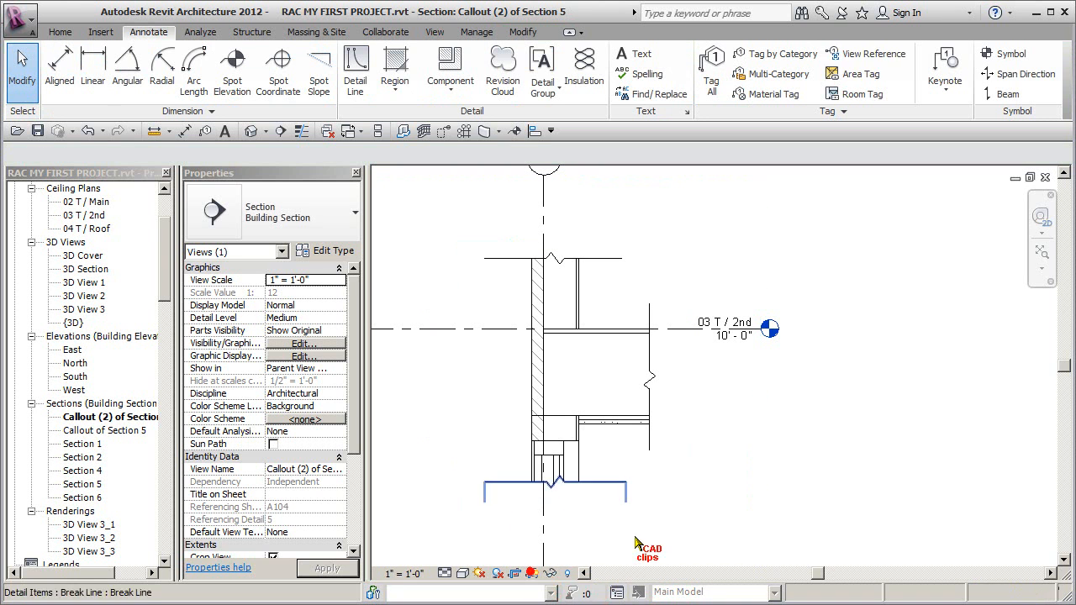
# Enlarge the upper break line's zigzag to a jag depth of about 2 7/8 inches and a jag width of about 4 3/8 inches.
pyautogui.click(662, 323)
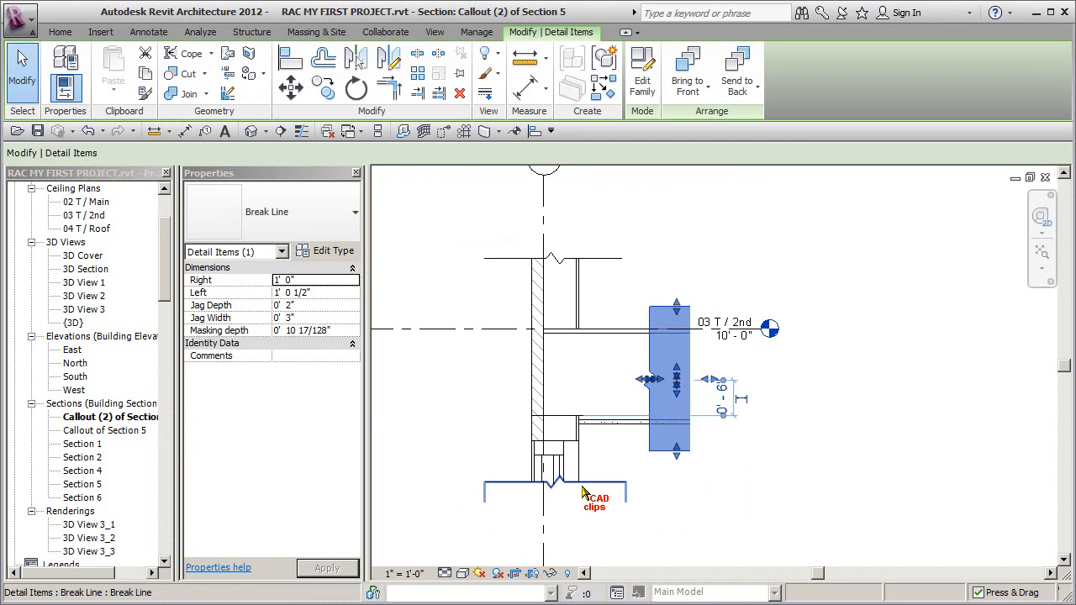
pyautogui.scroll(1, 554, 269)
pyautogui.scroll(3, 553, 263)
pyautogui.click(694, 248)
pyautogui.moveTo(646, 284); pyautogui.dragTo(792, 354, button='middle')
pyautogui.moveTo(707, 296); pyautogui.dragTo(703, 280)
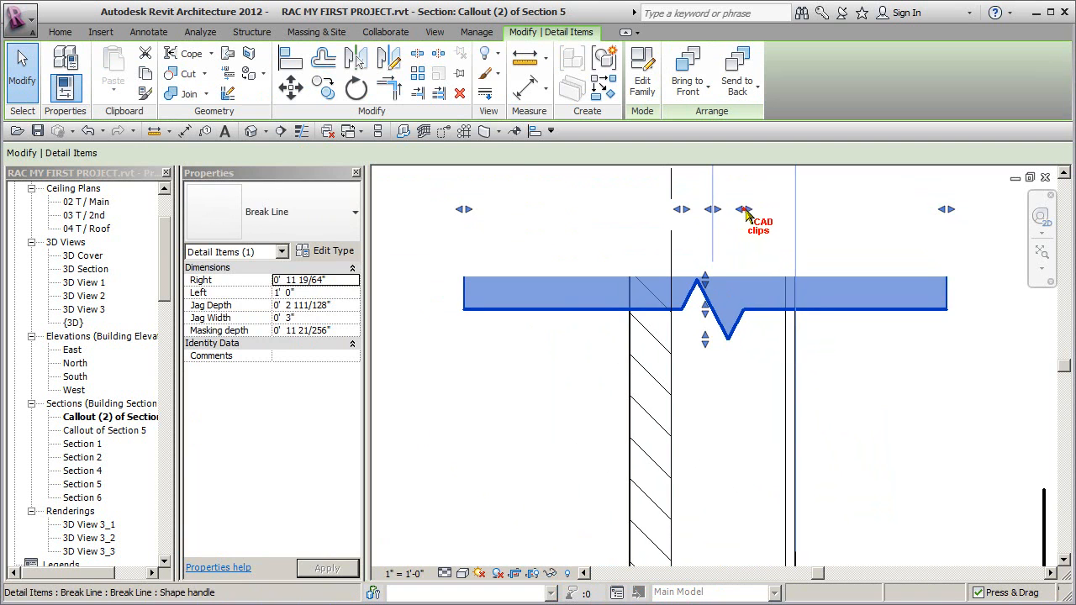
pyautogui.moveTo(745, 210); pyautogui.dragTo(757, 210)
pyautogui.moveTo(683, 210)
pyautogui.mouseDown()
pyautogui.moveTo(664, 217)
pyautogui.moveTo(745, 212)
pyautogui.mouseUp()
pyautogui.click(856, 367)
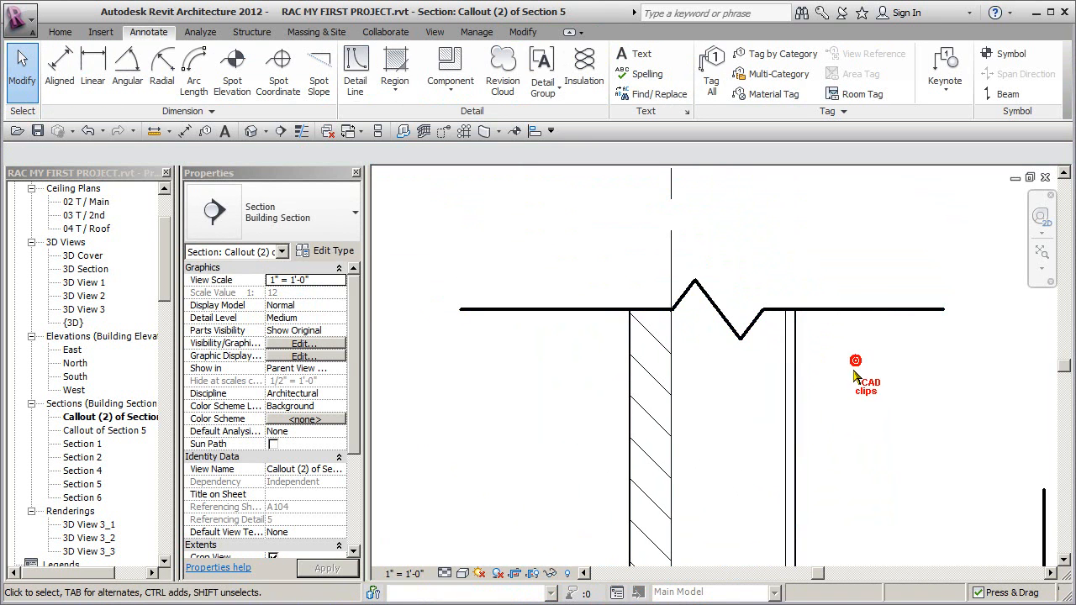
# Shorten the exterior side of the upper break line so it ends closer to the wall.
pyautogui.click(869, 318)
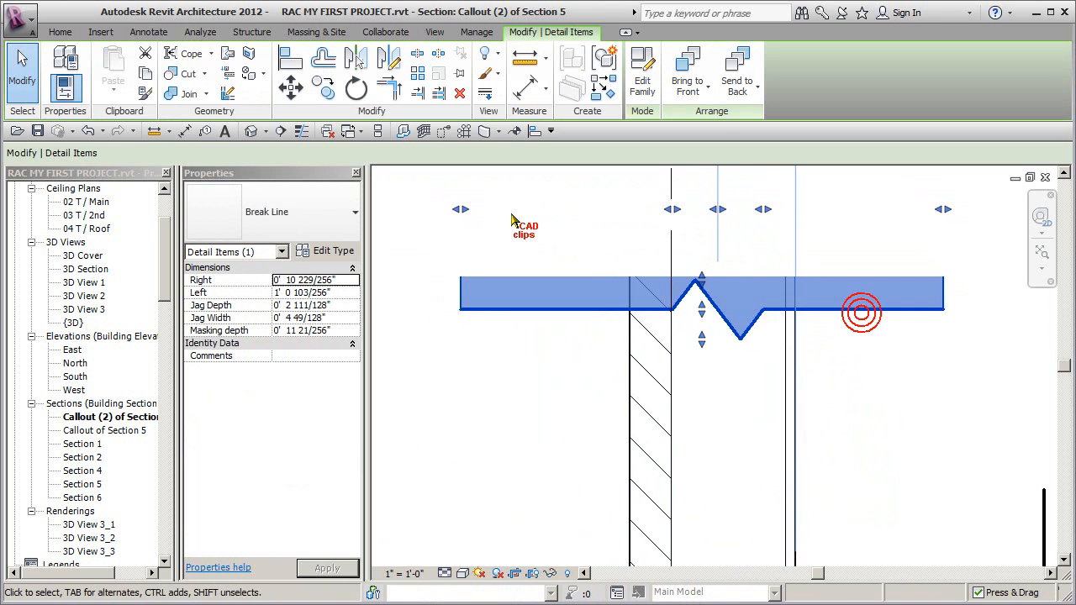
pyautogui.moveTo(459, 210); pyautogui.dragTo(541, 217)
pyautogui.click(860, 412)
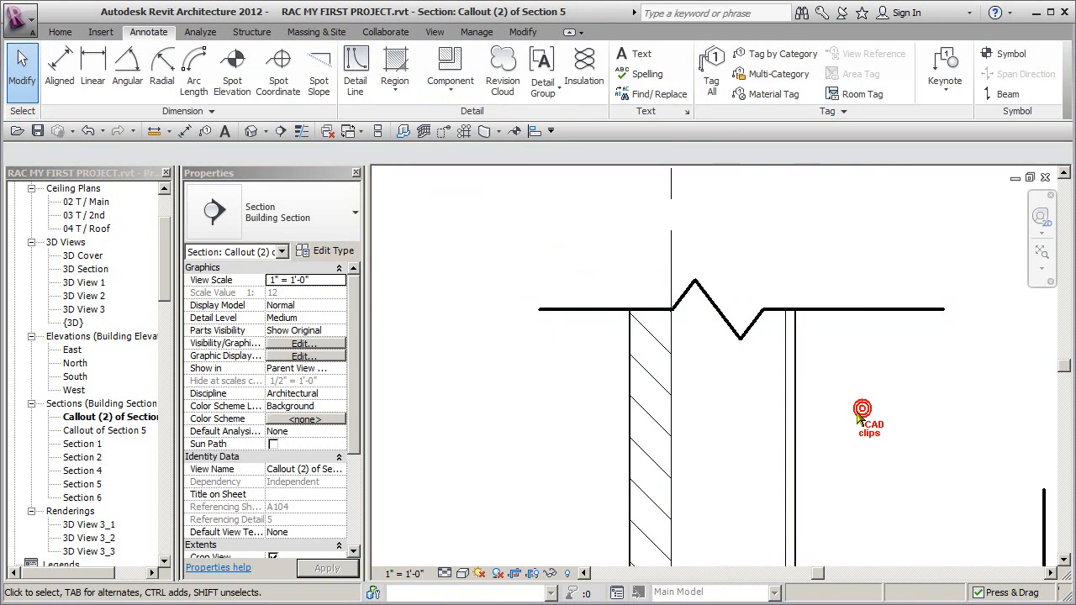
pyautogui.scroll(-3, 858, 414)
pyautogui.moveTo(803, 365)
pyautogui.mouseDown(button='middle')
pyautogui.moveTo(770, 338)
pyautogui.moveTo(723, 265)
pyautogui.mouseUp(button='middle')
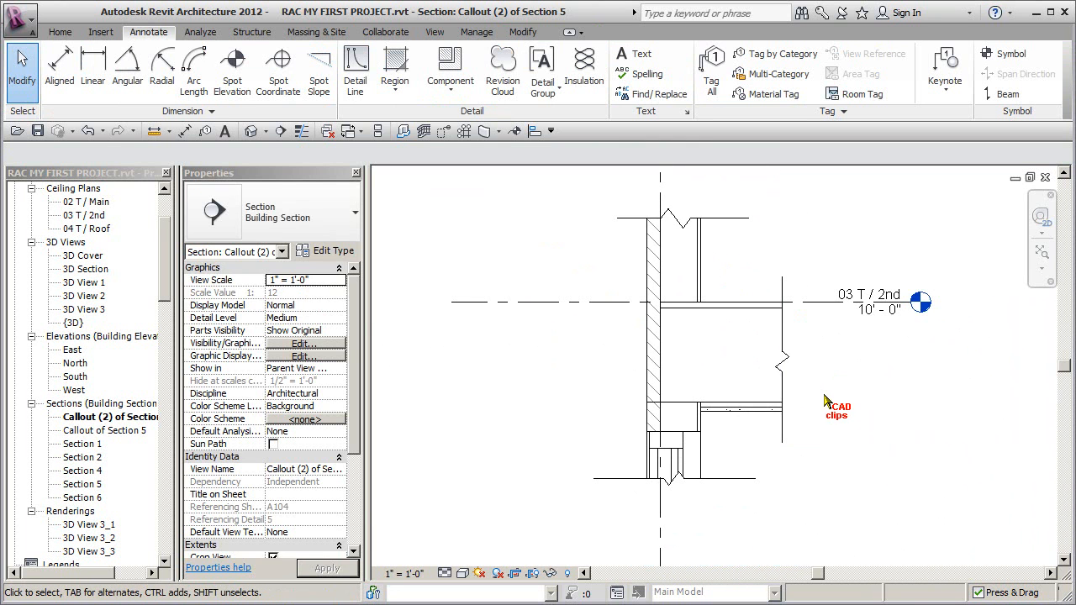
# Pull grid C's bubble down closer to the upper break line and shorten the 03 T / 2nd level line's exterior end toward the wall.
pyautogui.moveTo(838, 409); pyautogui.dragTo(818, 422, button='middle')
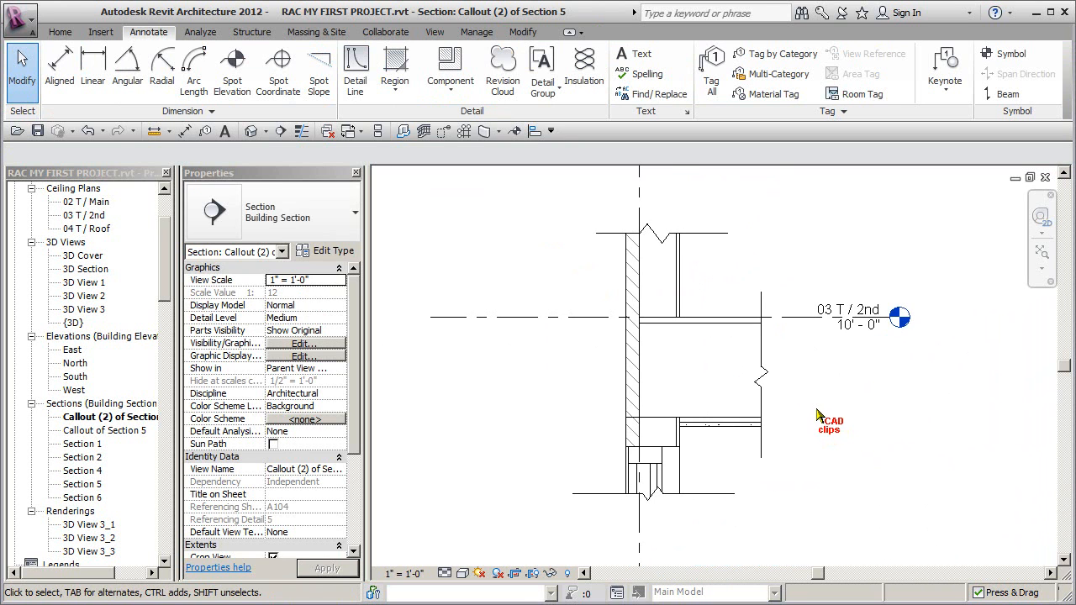
pyautogui.scroll(-1, 820, 417)
pyautogui.moveTo(824, 420); pyautogui.dragTo(801, 439, button='middle')
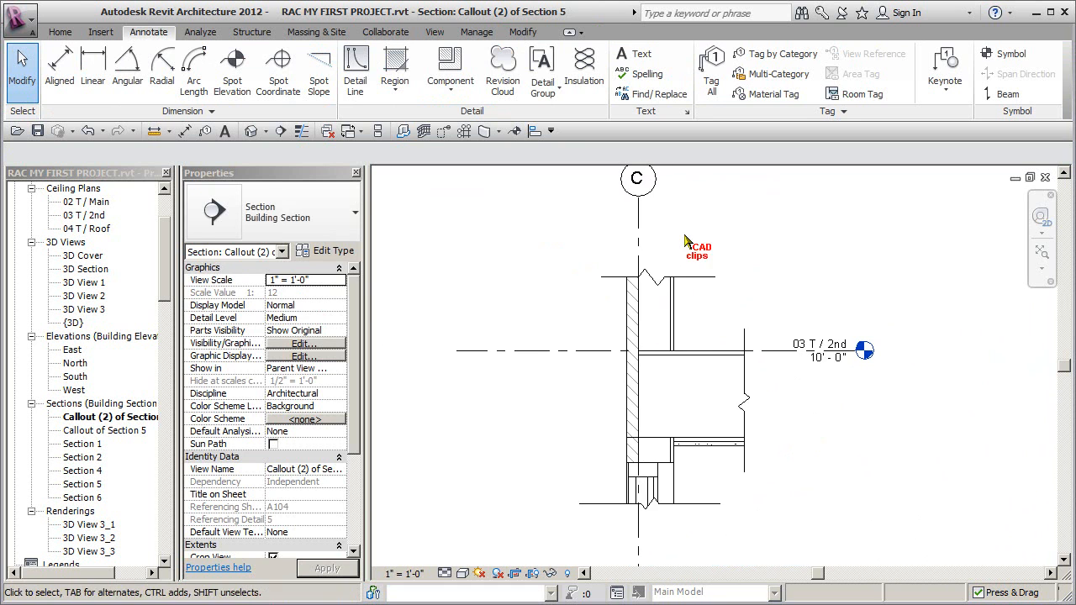
pyautogui.click(639, 236)
pyautogui.click(639, 209)
pyautogui.moveTo(638, 209); pyautogui.dragTo(642, 222)
pyautogui.click(459, 354)
pyautogui.moveTo(458, 353); pyautogui.dragTo(573, 350)
pyautogui.moveTo(782, 454); pyautogui.dragTo(820, 387, button='middle')
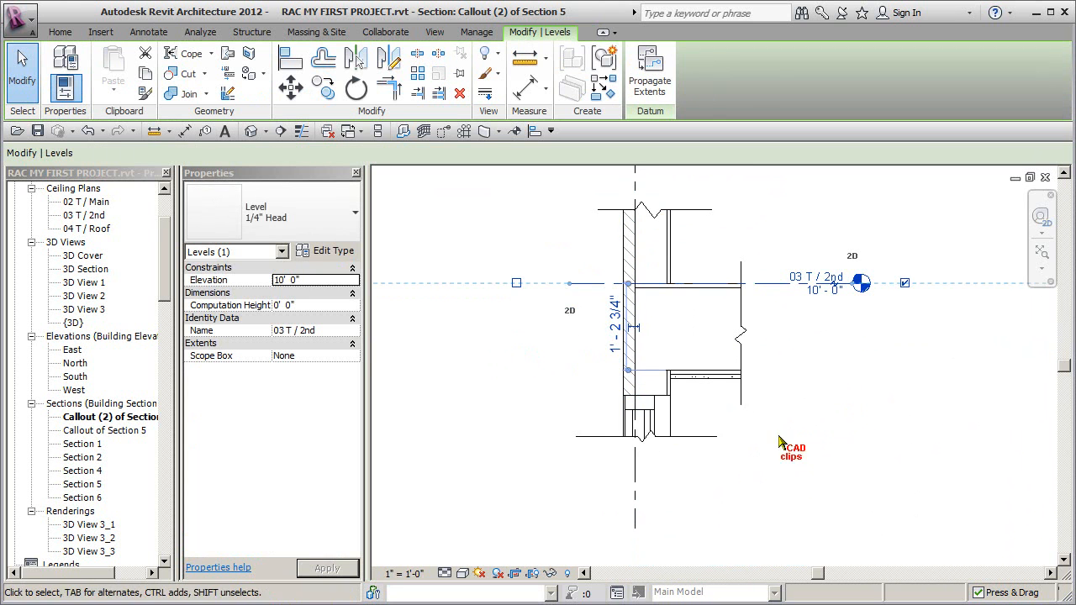
# Shorten the lower end of grid line C so it stops just below the lower break line.
pyautogui.click(644, 496)
pyautogui.click(634, 528)
pyautogui.moveTo(634, 505); pyautogui.dragTo(634, 471)
pyautogui.click(808, 472)
pyautogui.scroll(2, 810, 436)
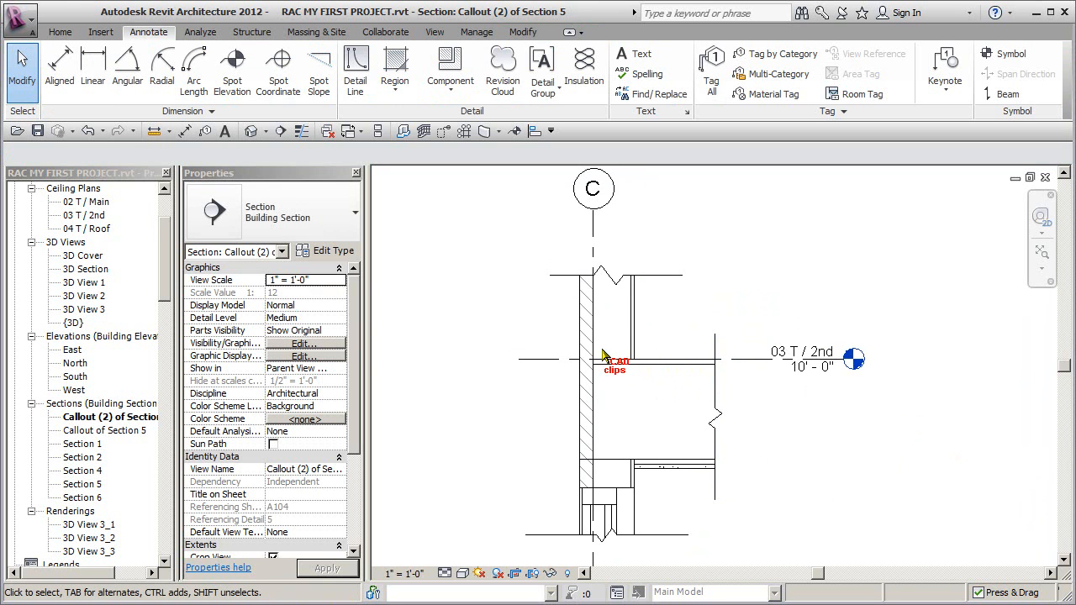
# Place a Nominal Cut Lumber-Section 2x6 detail component flat on the floor as the upper wall's bottom plate.
pyautogui.scroll(-3, 168, 366)
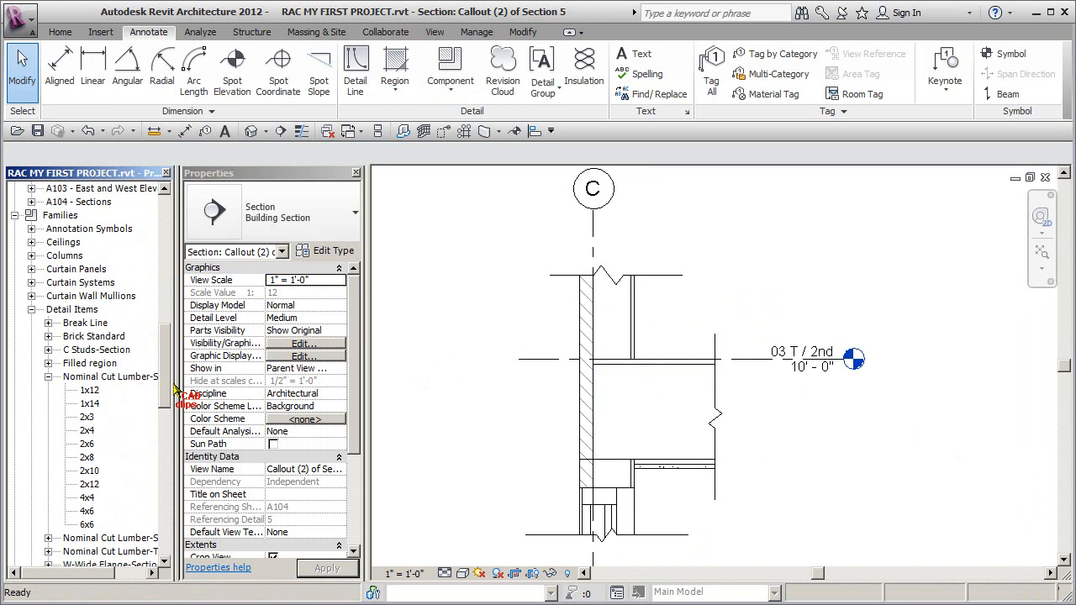
pyautogui.click(87, 443)
pyautogui.moveTo(87, 443); pyautogui.dragTo(581, 363)
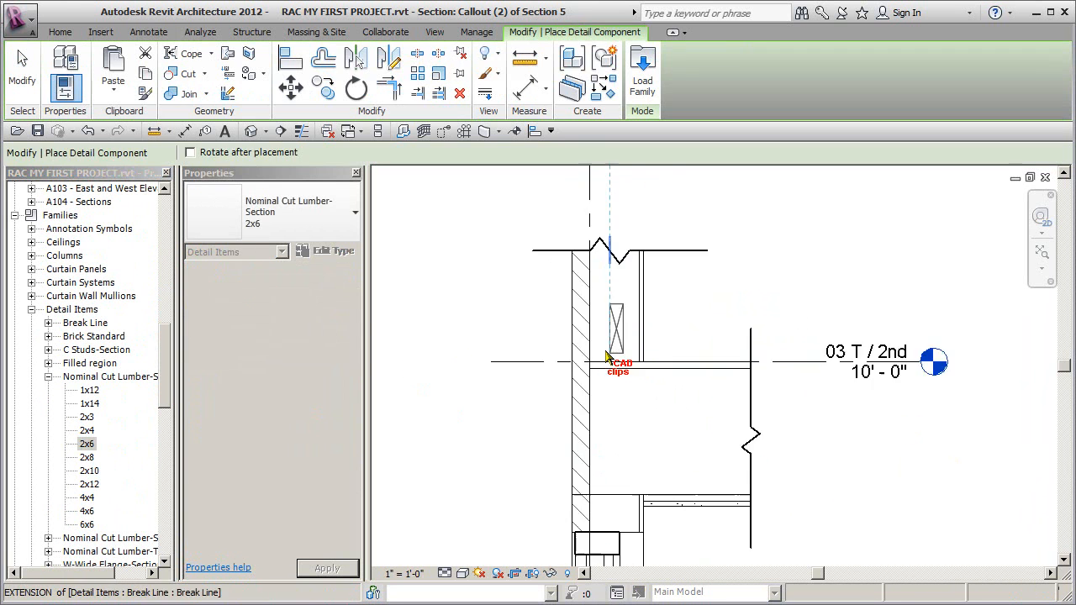
pyautogui.scroll(2, 606, 362)
pyautogui.click(650, 367)
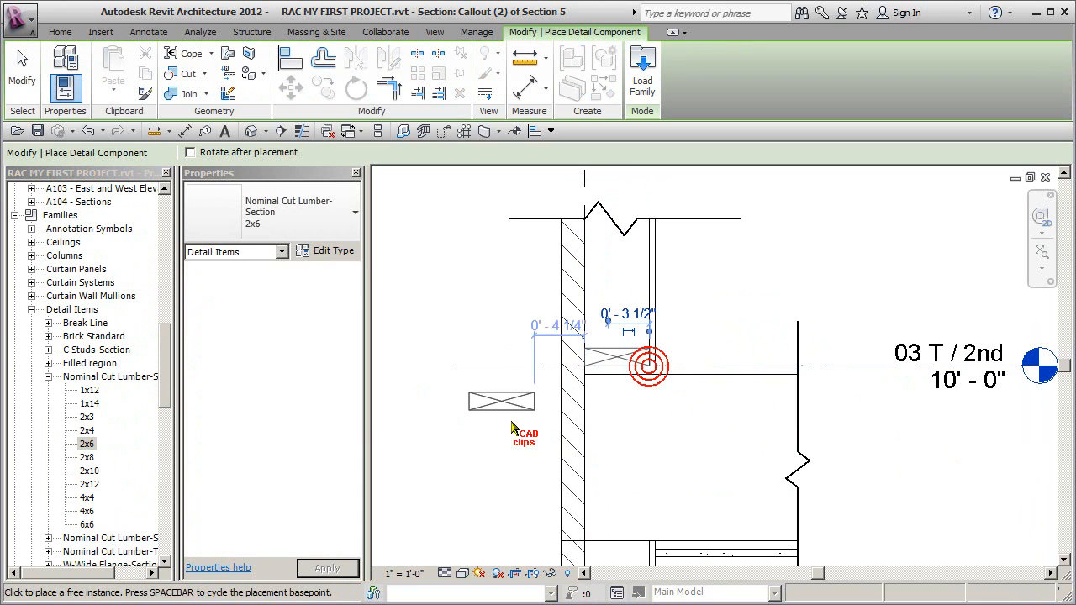
# Place an upright Nominal Cut Lumber-Section 1x14 detail component under the floor, against the inner face of the exterior wall layer.
pyautogui.moveTo(90, 403); pyautogui.dragTo(641, 420)
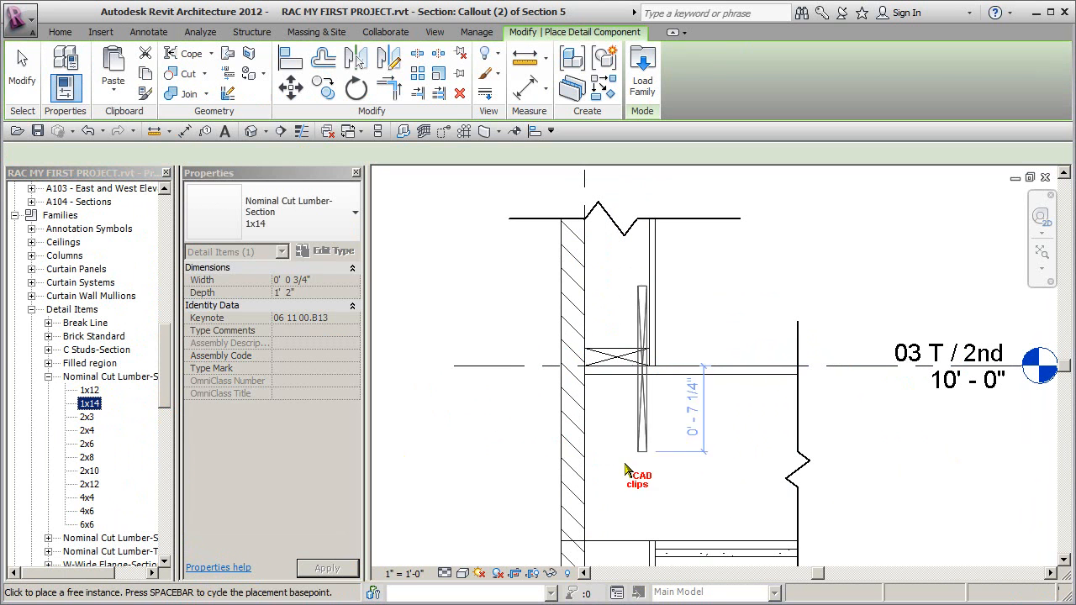
pyautogui.click(589, 543)
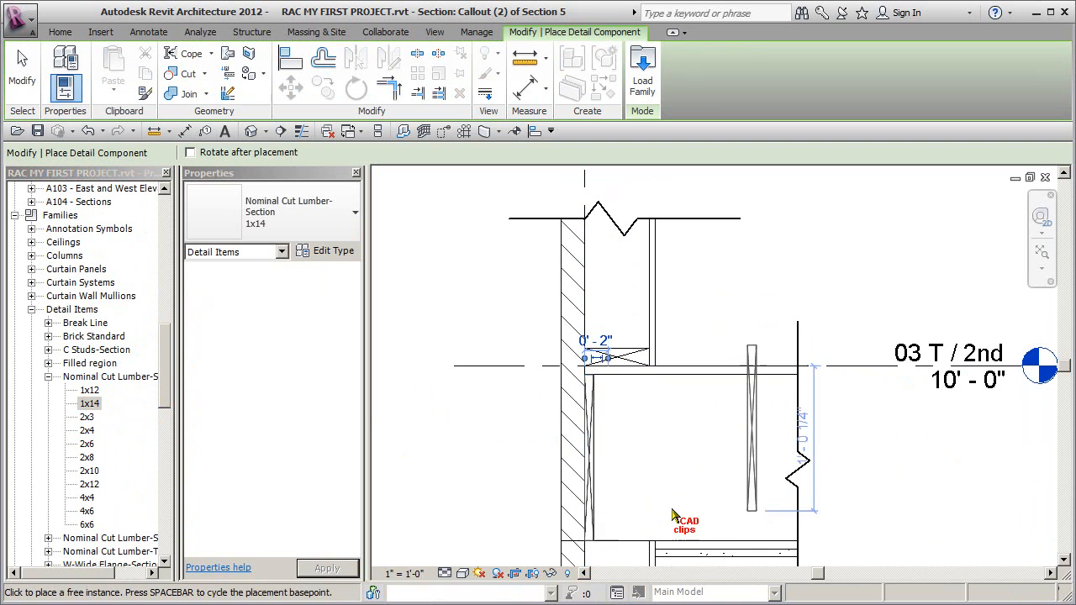
pyautogui.scroll(-2, 564, 486)
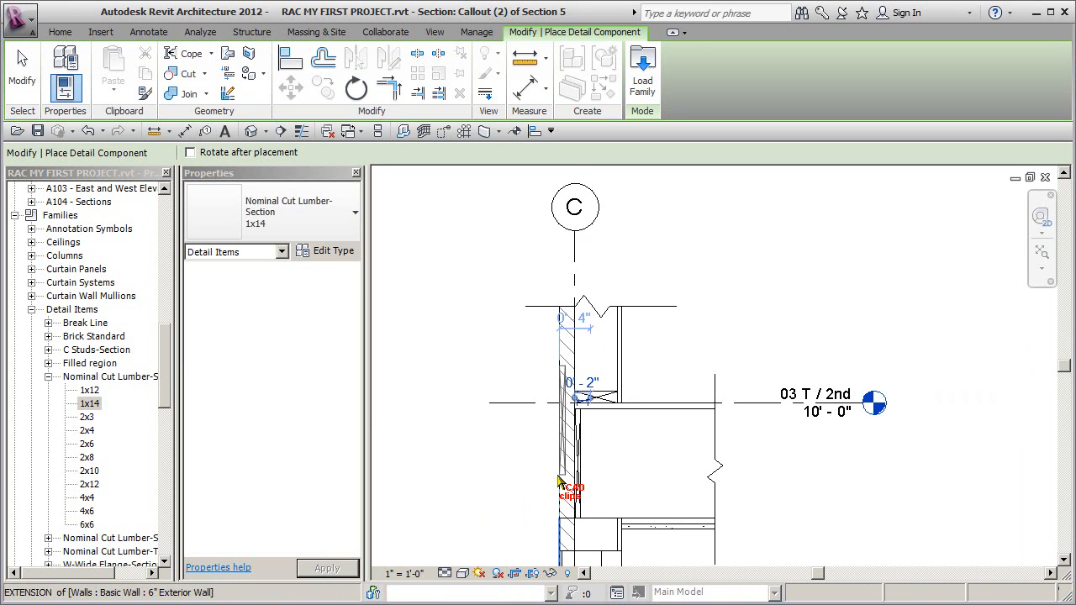
pyautogui.press('Escape')
# Place a Wood I Joist-Section 1 3/4x14 detail component under the floor, just inside the rim board.
pyautogui.click(48, 376)
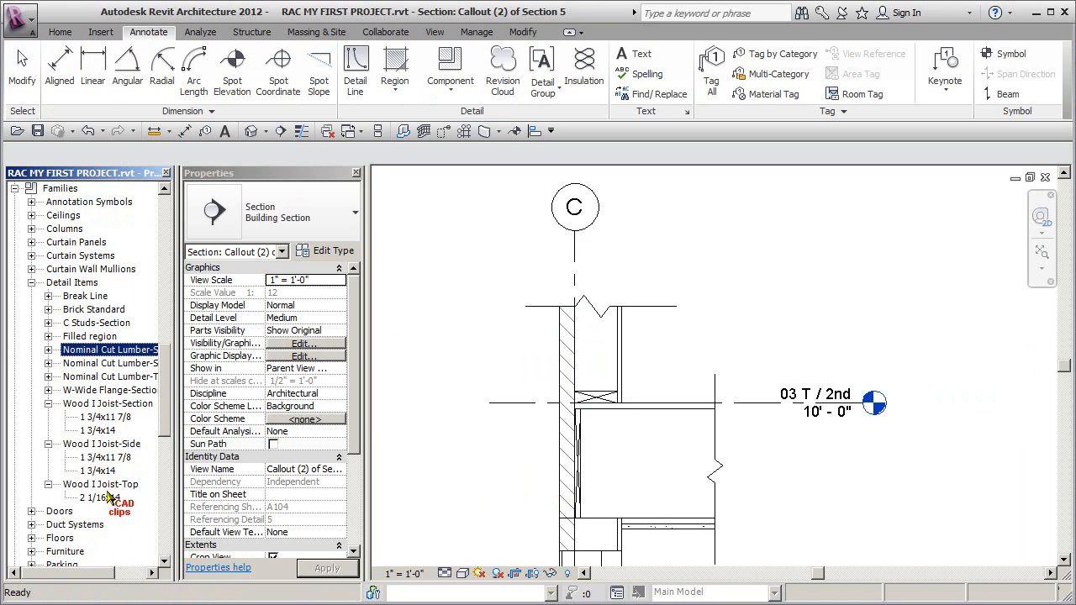
pyautogui.moveTo(106, 432); pyautogui.dragTo(664, 433)
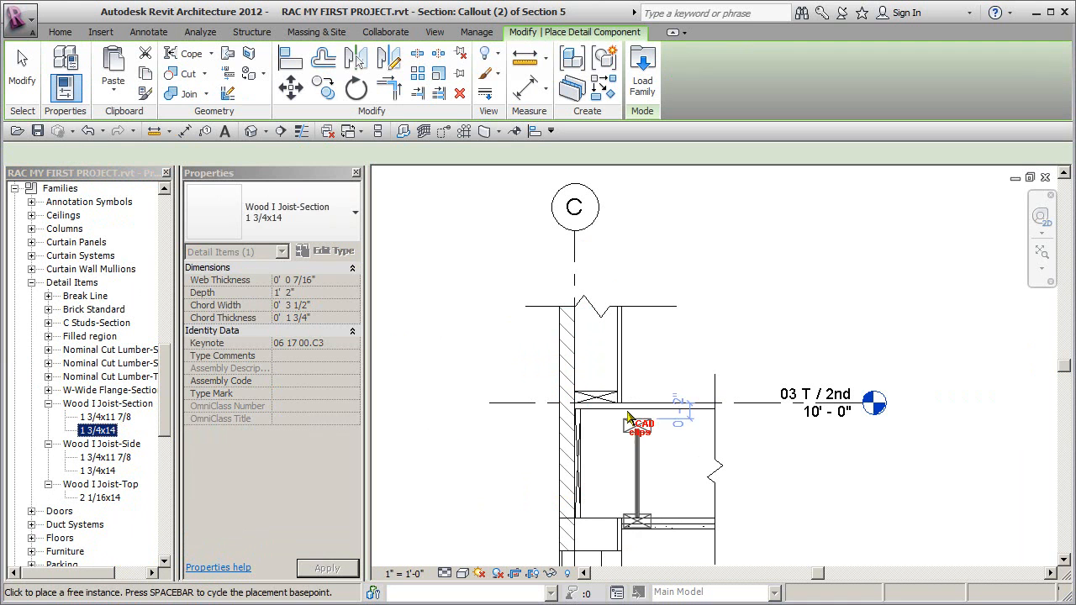
pyautogui.moveTo(807, 445); pyautogui.dragTo(786, 374, button='middle')
pyautogui.press('Escape')
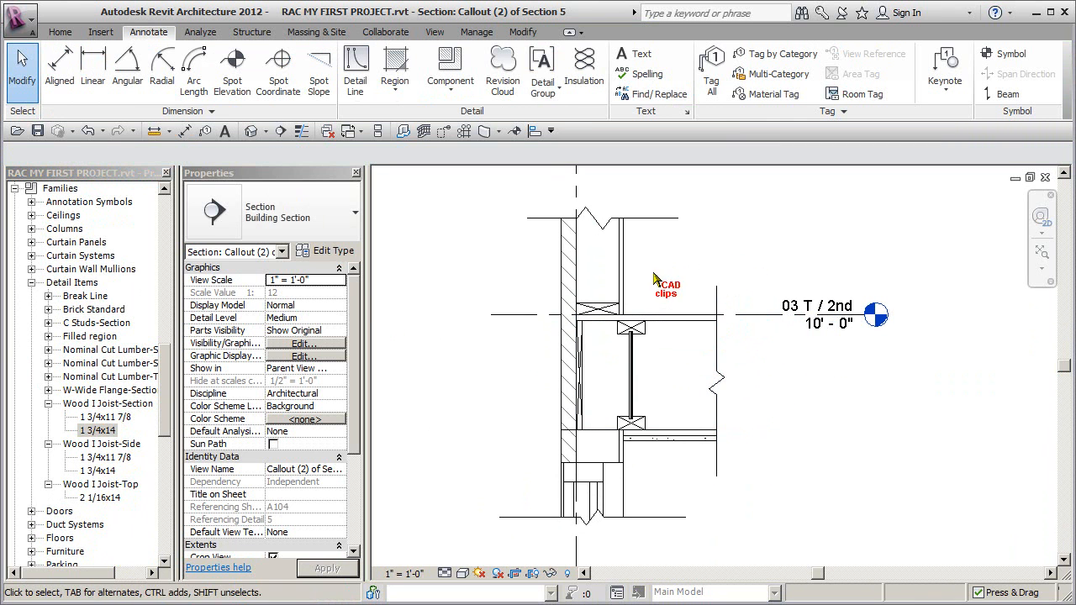
# Inspect the extent of the upper exterior wall behind the placed lumber details.
pyautogui.click(569, 357)
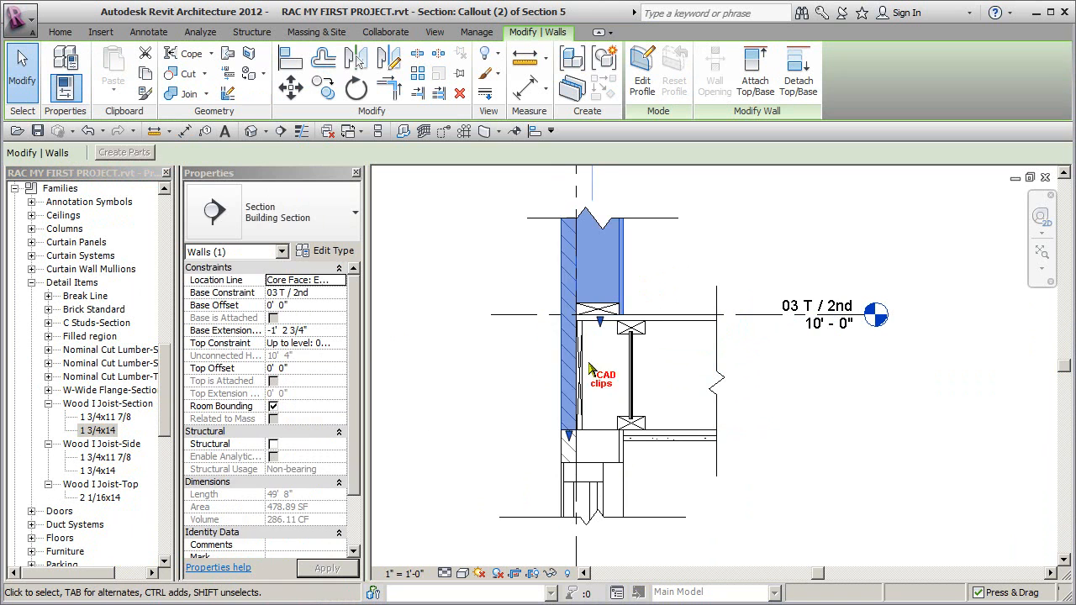
pyautogui.click(757, 480)
pyautogui.press('Escape')
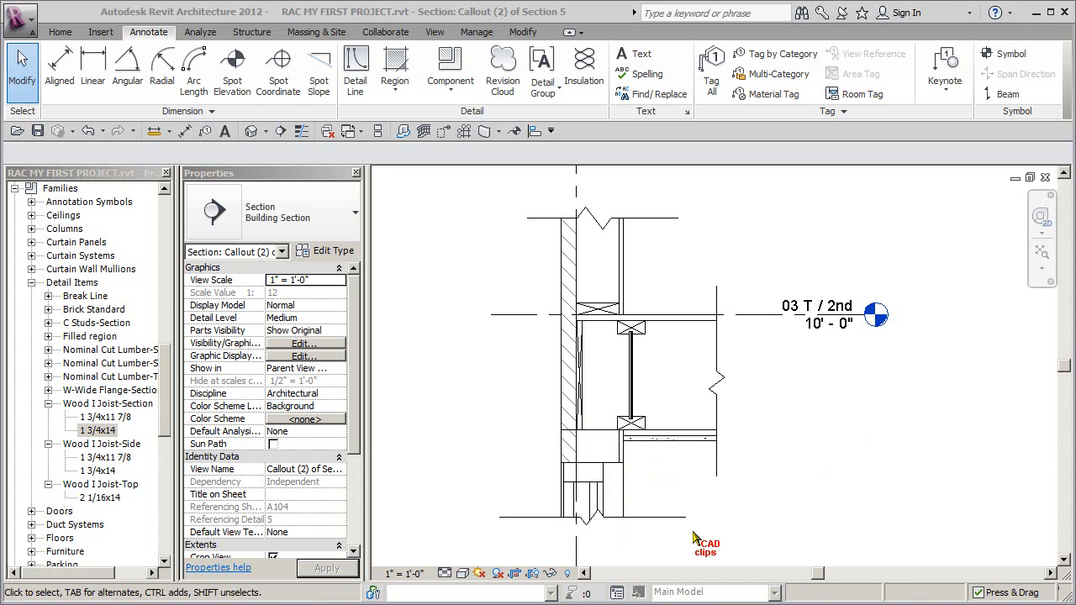
pyautogui.moveTo(169, 370); pyautogui.dragTo(168, 275)
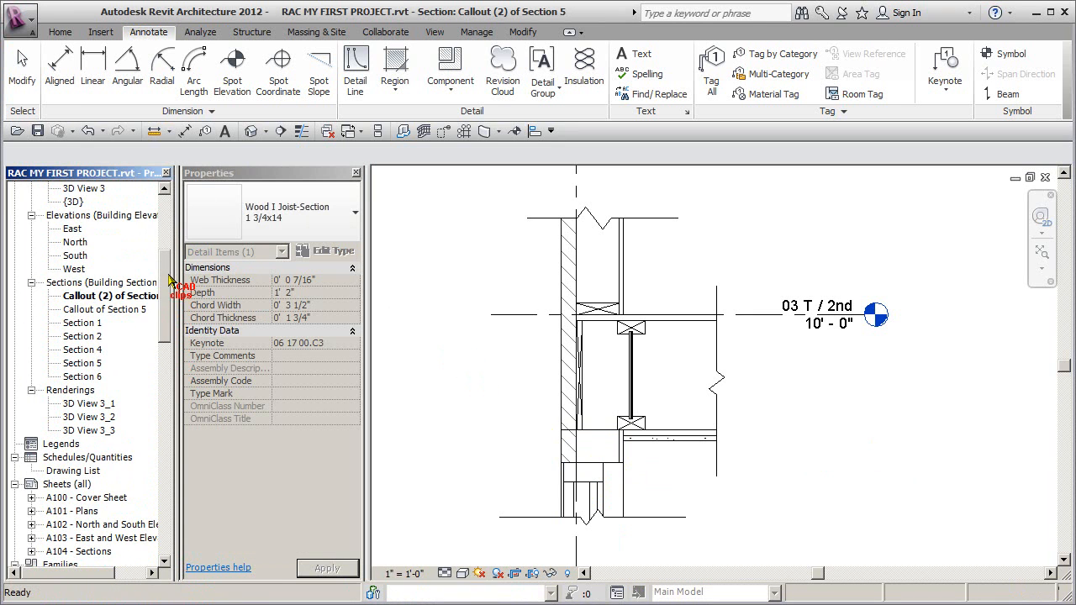
pyautogui.rightClick(127, 301)
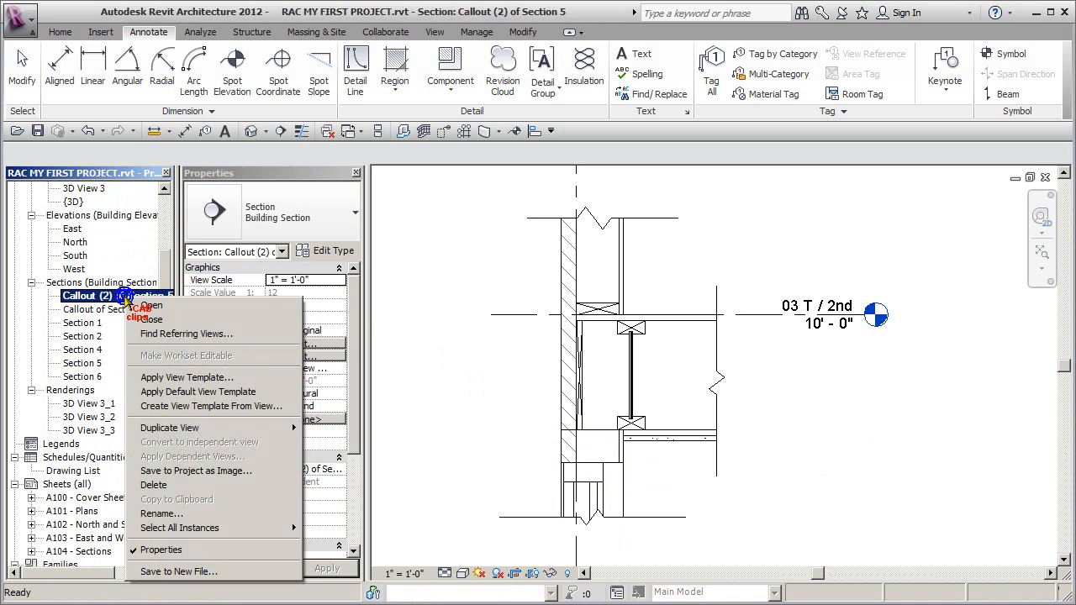
pyautogui.click(159, 514)
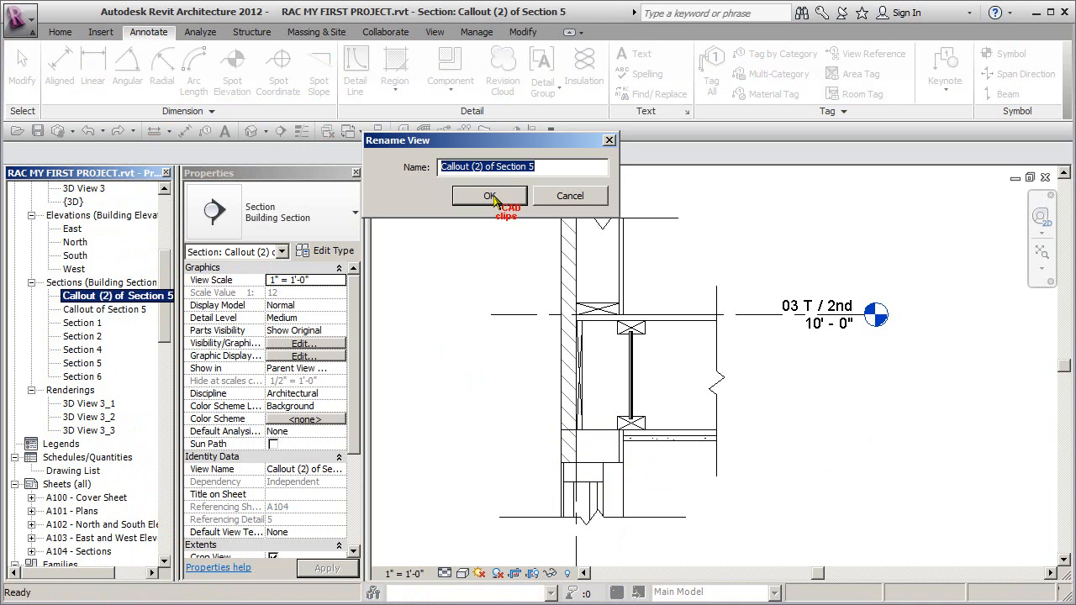
pyautogui.click(578, 197)
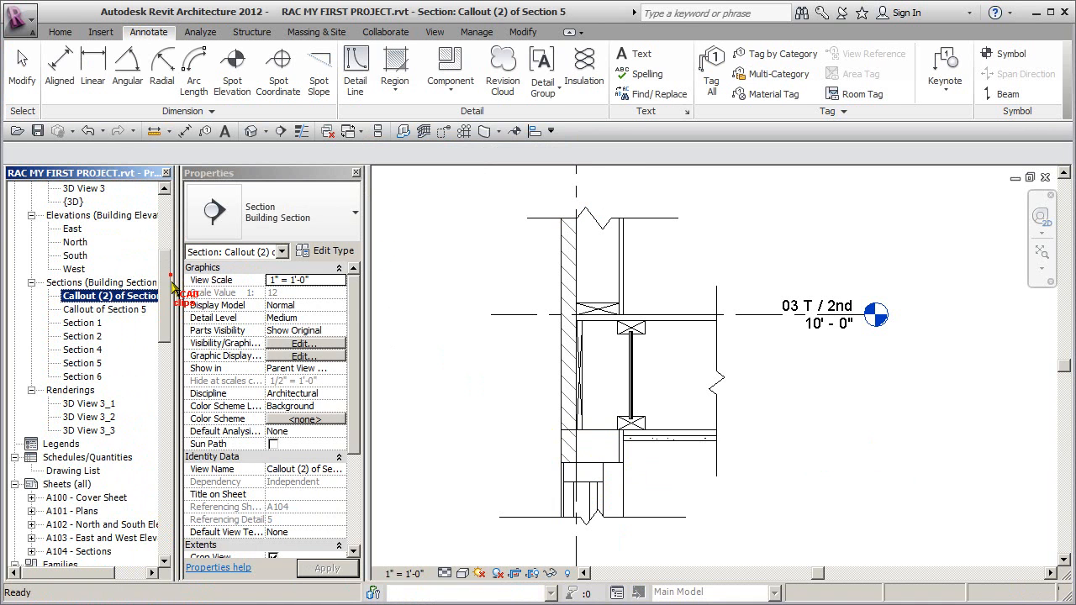
pyautogui.moveTo(168, 336); pyautogui.dragTo(167, 389)
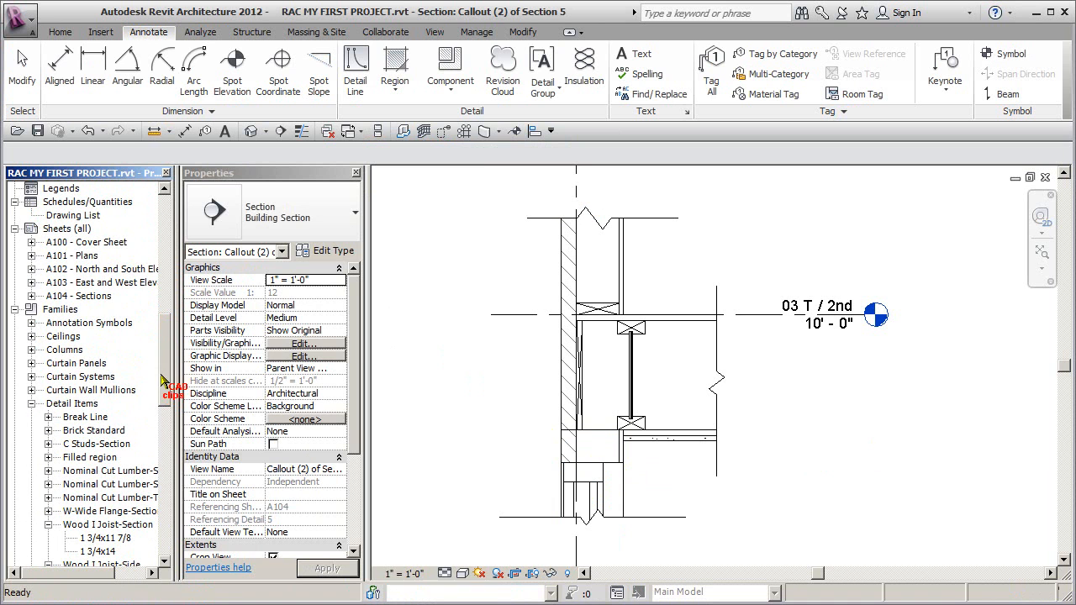
# Open sheet A104 - Sections and place the Callout (2) of Section 5 view below the Section 5 viewport.
pyautogui.click(84, 296)
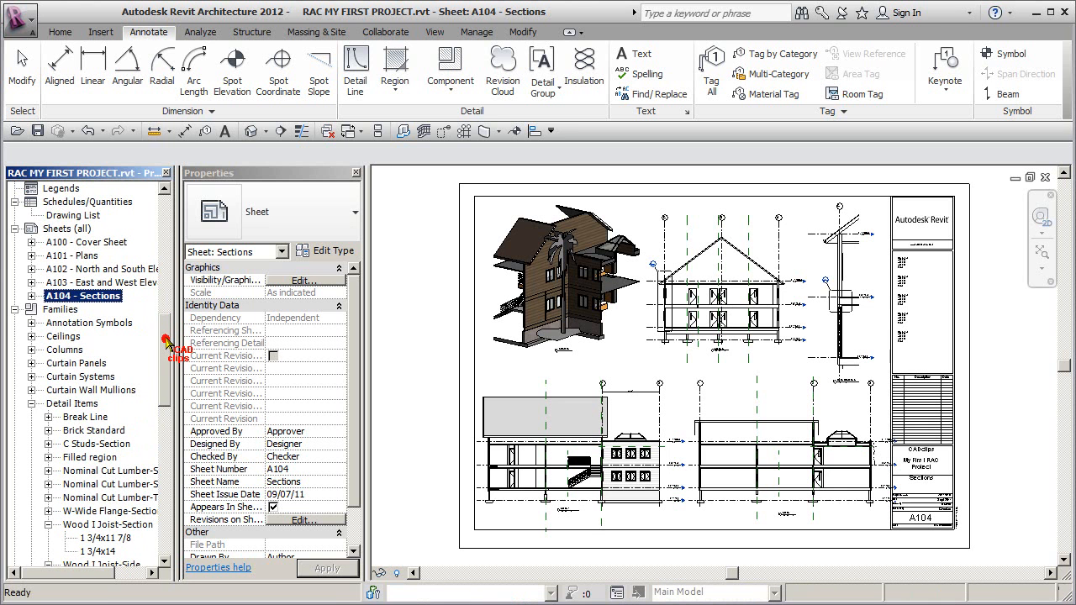
pyautogui.moveTo(161, 339); pyautogui.dragTo(179, 256)
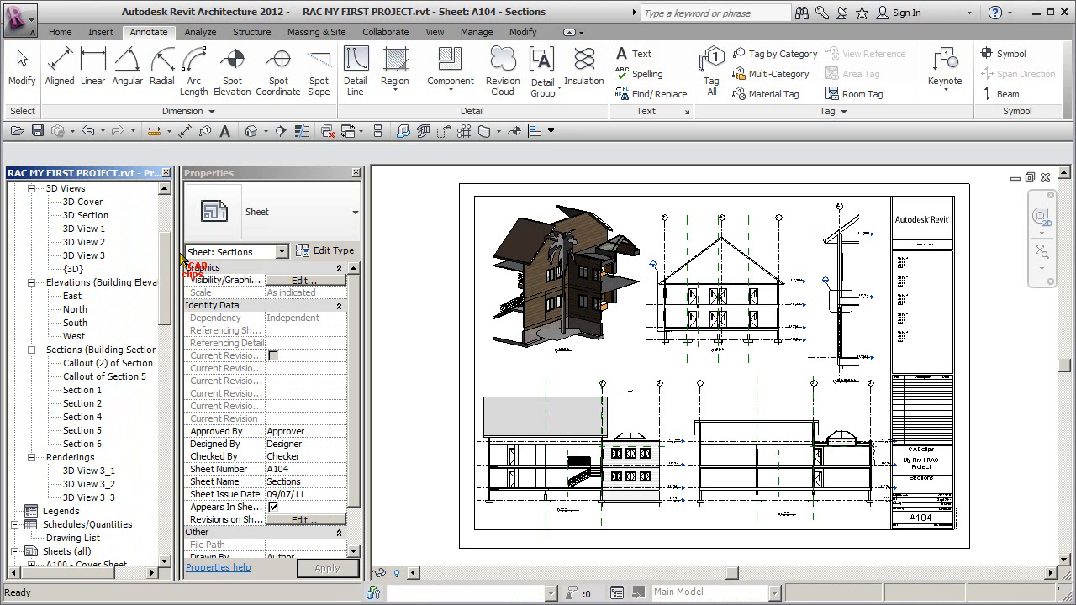
pyautogui.click(91, 363)
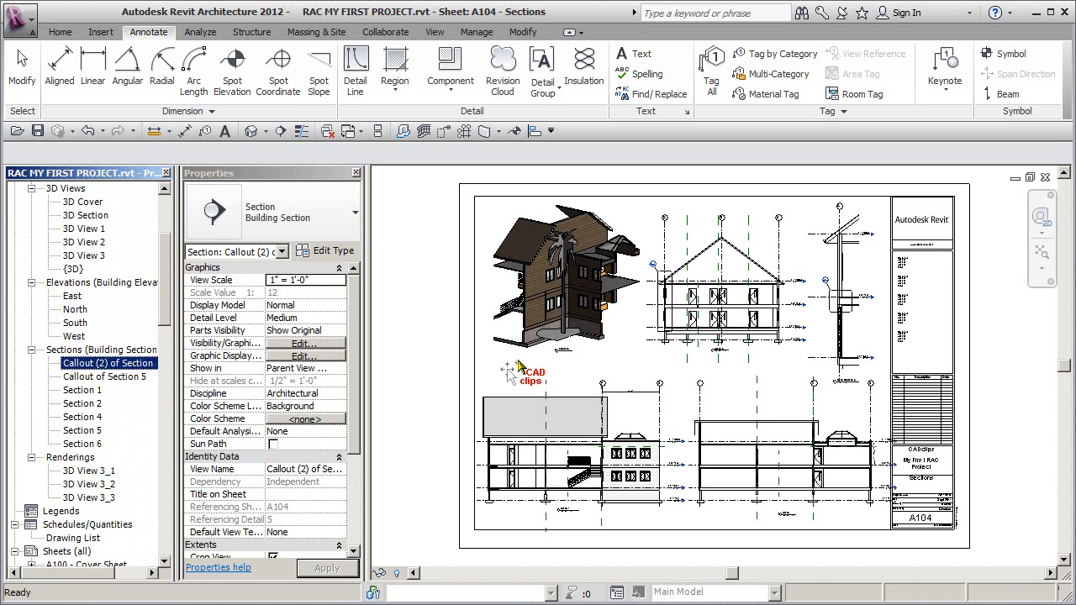
pyautogui.moveTo(326, 369); pyautogui.dragTo(746, 373)
pyautogui.click(786, 385)
# Nudge the Section 5 viewport and the new callout viewport upward to clear the building section underneath.
pyautogui.scroll(2, 818, 362)
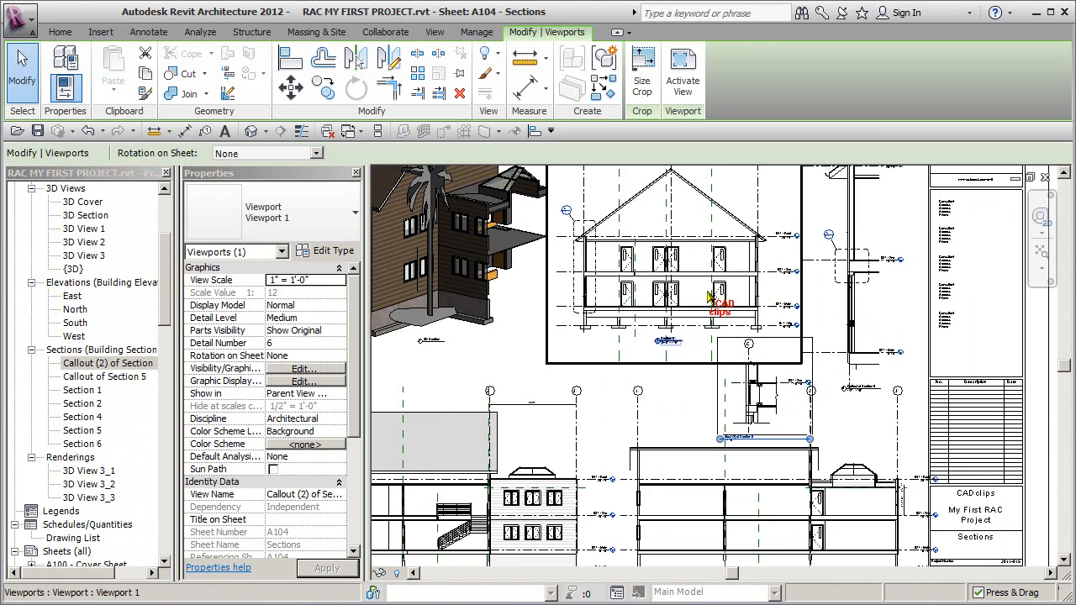
pyautogui.click(713, 296)
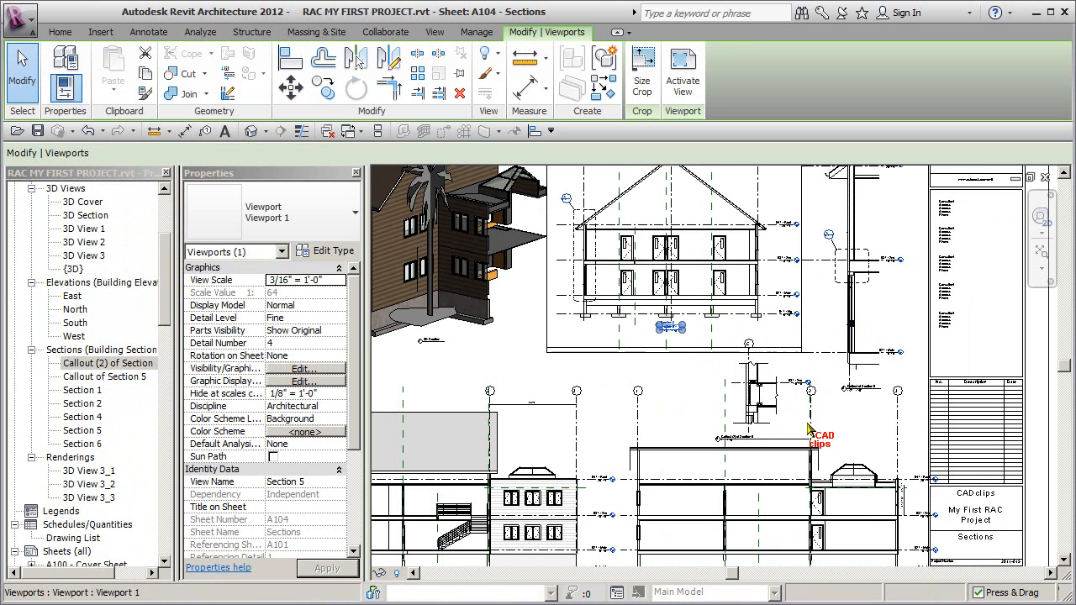
pyautogui.click(782, 384)
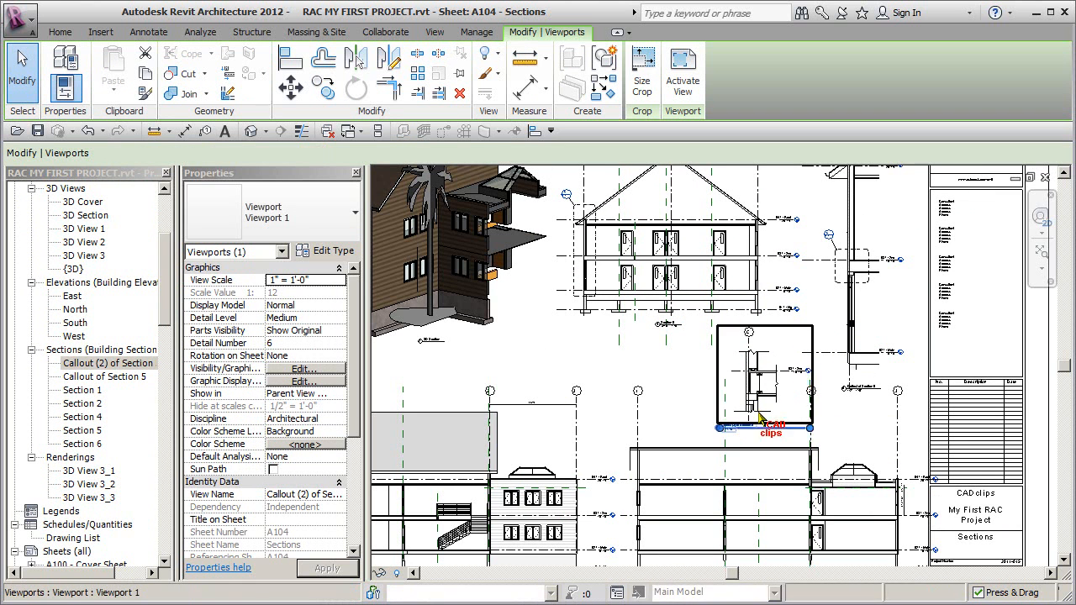
# Shorten the new callout viewport's title line and reposition the title directly beneath the detail.
pyautogui.scroll(3, 790, 437)
pyautogui.moveTo(876, 417); pyautogui.dragTo(777, 414)
pyautogui.moveTo(706, 417); pyautogui.dragTo(795, 376)
pyautogui.click(611, 430)
pyautogui.scroll(2, 590, 426)
pyautogui.press('Escape')
# Examine the detail and sheet reference in the callout bubble on the wall section at the second floor.
pyautogui.scroll(-2, 851, 374)
pyautogui.moveTo(851, 374); pyautogui.dragTo(597, 513, button='middle')
pyautogui.moveTo(842, 318); pyautogui.dragTo(783, 500, button='middle')
pyautogui.moveTo(782, 319); pyautogui.dragTo(780, 455, button='middle')
pyautogui.scroll(1, 780, 455)
pyautogui.scroll(1, 716, 280)
pyautogui.scroll(-4, 716, 282)
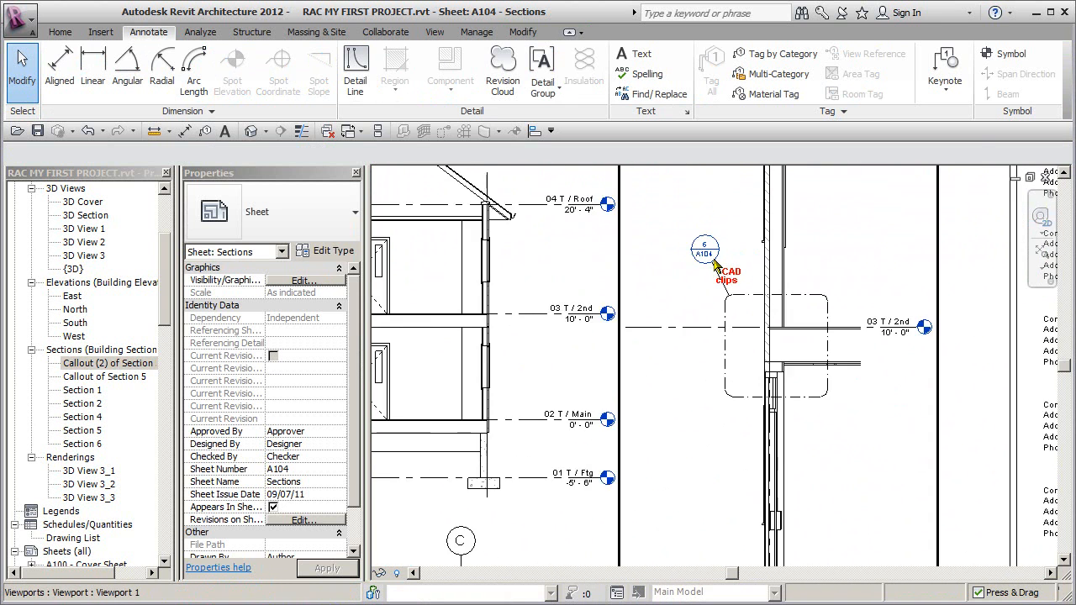
# Examine the placed callout detail and its title, the title block, and the overall layout of sheet A104.
pyautogui.scroll(6, 629, 481)
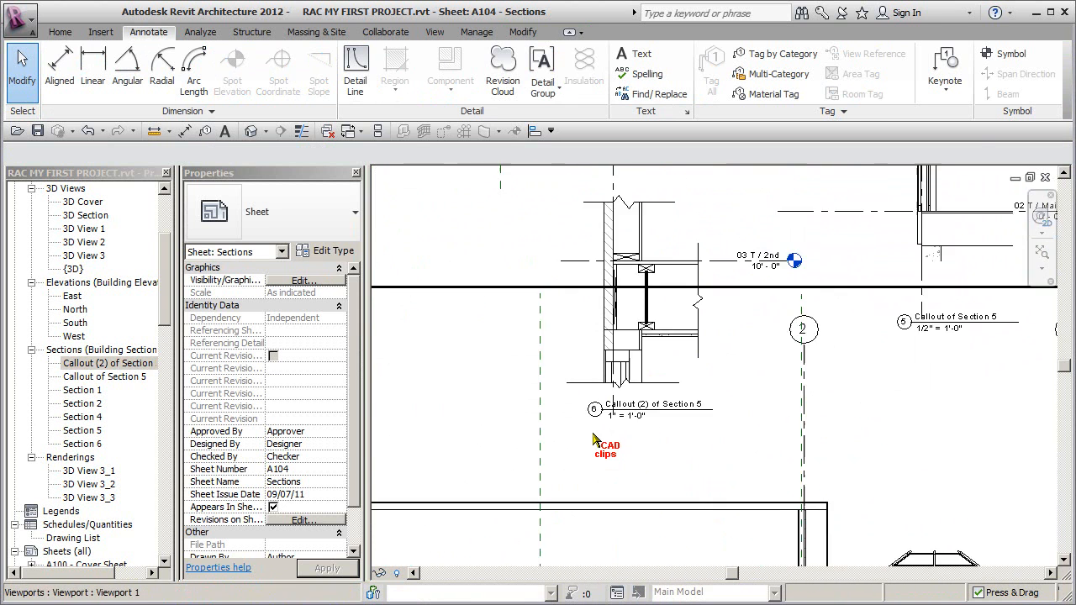
pyautogui.scroll(-3, 594, 434)
pyautogui.moveTo(782, 475); pyautogui.dragTo(674, 282, button='middle')
pyautogui.scroll(1, 772, 461)
pyautogui.moveTo(772, 462); pyautogui.dragTo(829, 368, button='middle')
pyautogui.scroll(-3, 841, 370)
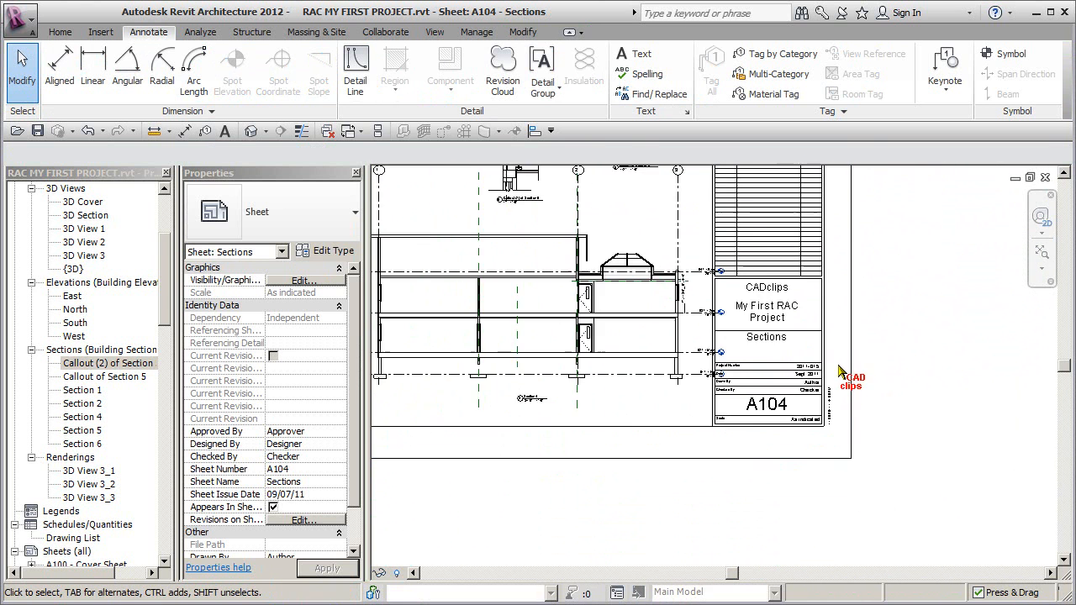
pyautogui.scroll(-4, 814, 443)
pyautogui.moveTo(824, 383)
pyautogui.mouseDown(button='middle')
pyautogui.moveTo(845, 396)
pyautogui.moveTo(839, 384)
pyautogui.mouseUp(button='middle')
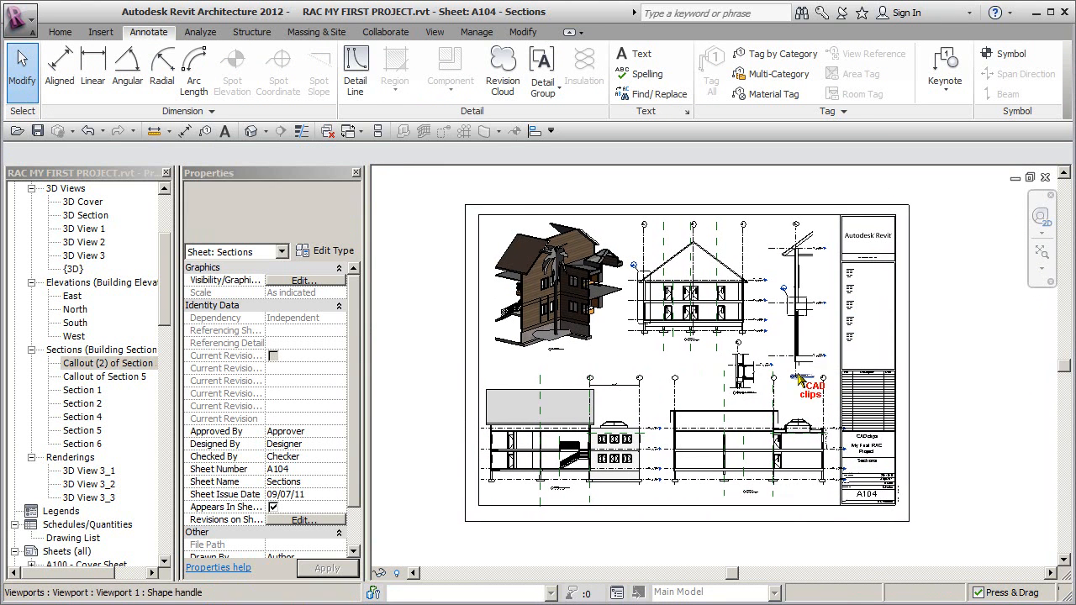